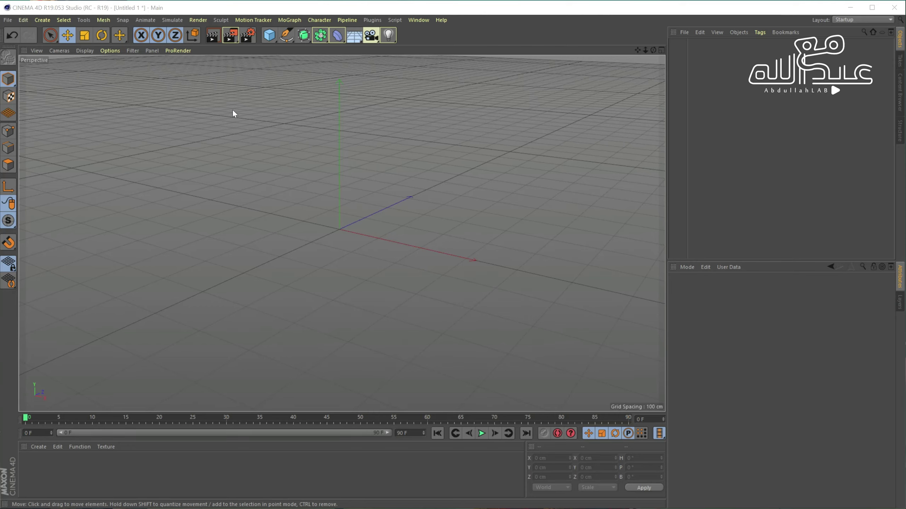
# Step: Add a 200 cm Cube primitive at the origin and key its position at frame 0
pyautogui.click(269, 35)
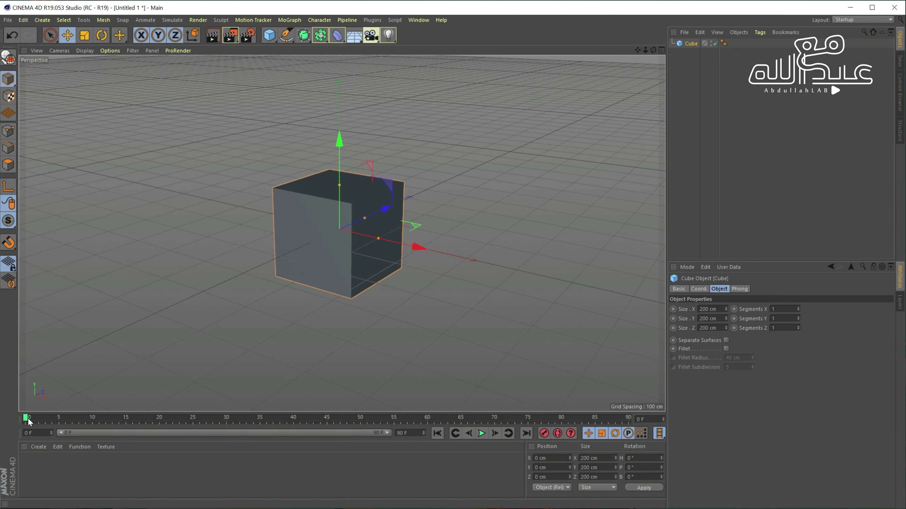
pyautogui.scroll(-1, 347, 241)
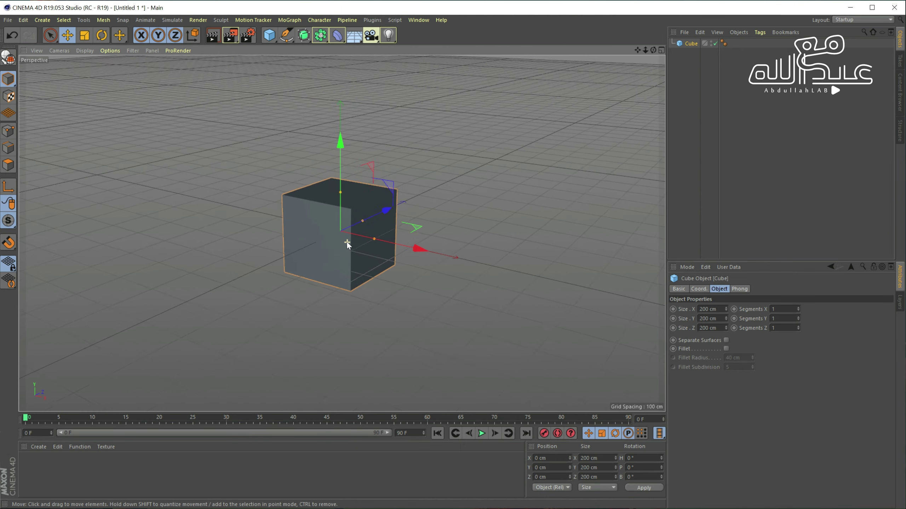
pyautogui.scroll(-2, 346, 242)
pyautogui.scroll(1, 381, 248)
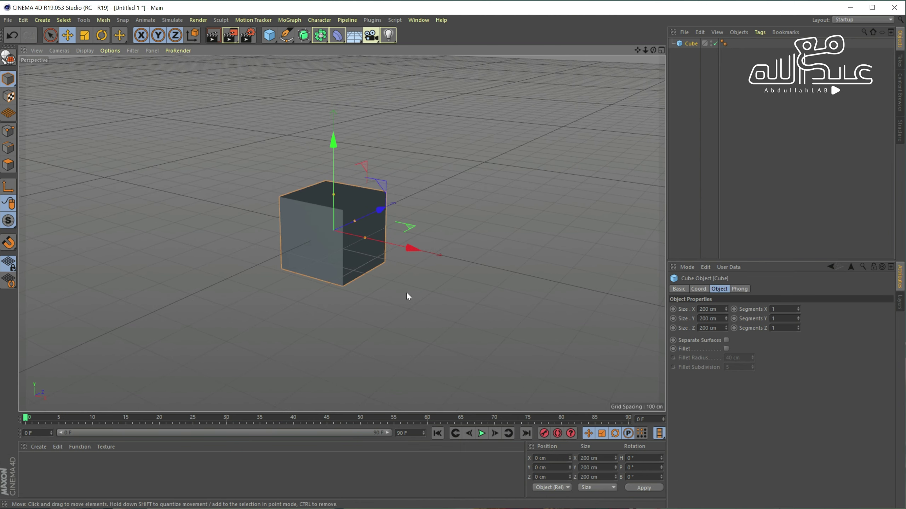
pyautogui.click(544, 434)
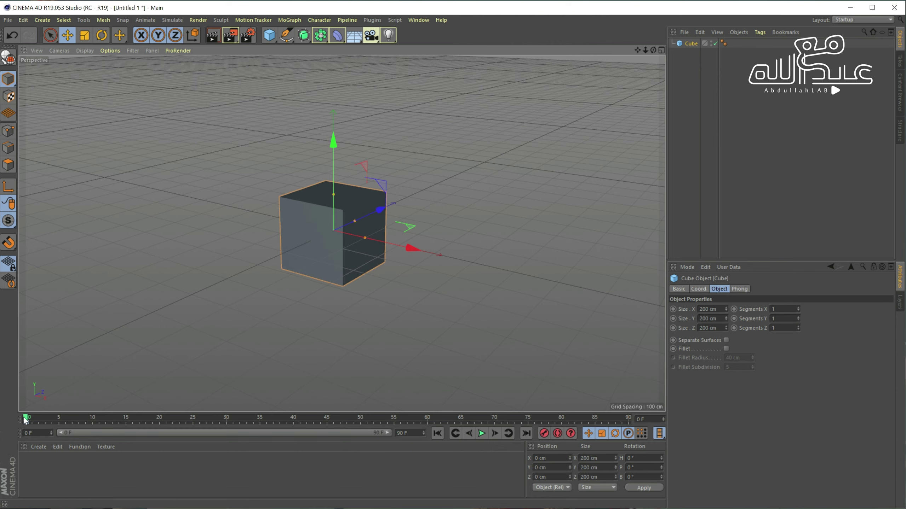
# Step: At frame 40, slide the cube along X to 602.136 cm and record a keyframe
pyautogui.moveTo(26, 421); pyautogui.dragTo(232, 419)
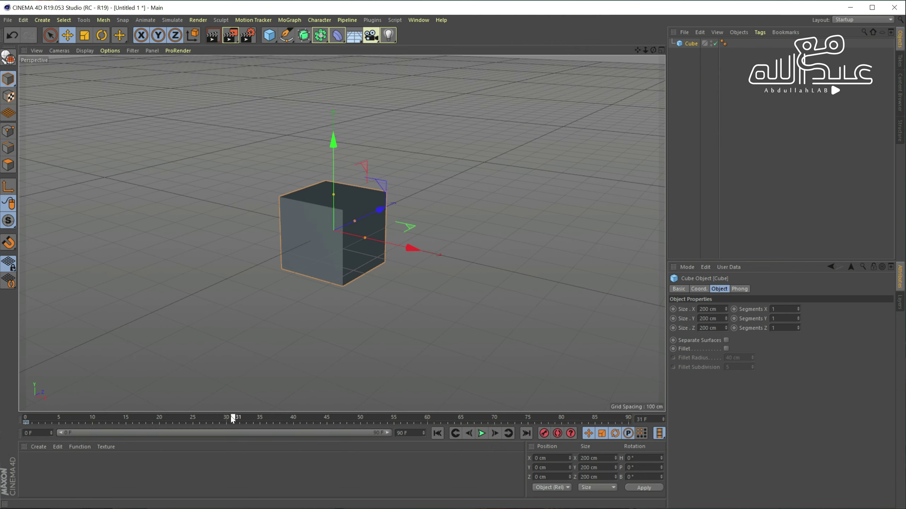
pyautogui.click(273, 420)
pyautogui.moveTo(293, 418); pyautogui.dragTo(291, 419)
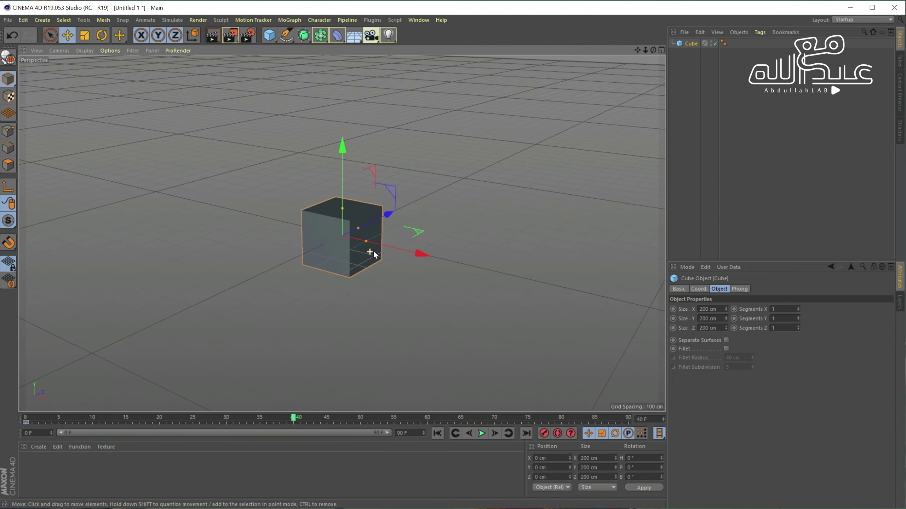
pyautogui.moveTo(430, 255); pyautogui.dragTo(602, 298)
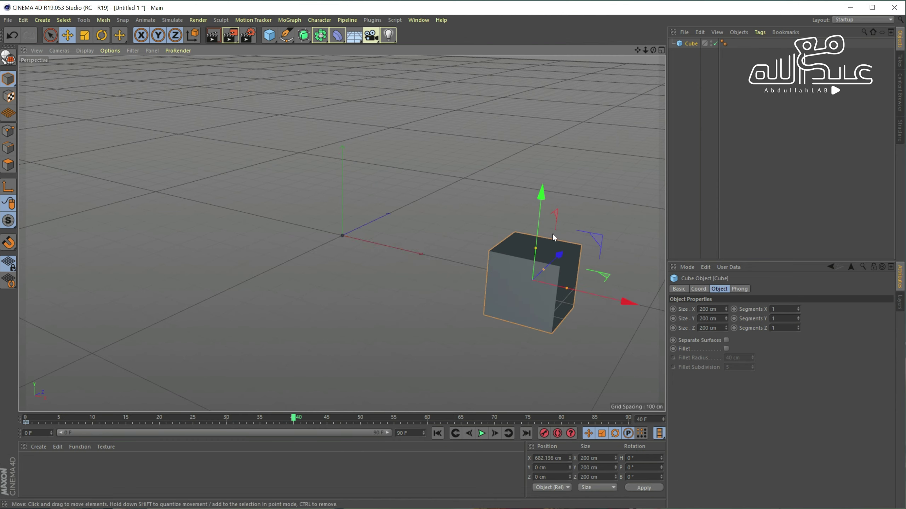
pyautogui.click(542, 439)
# Step: Zoom the view and scrub back to frame 0 to watch the cube slide
pyautogui.scroll(1, 442, 216)
pyautogui.scroll(2, 441, 215)
pyautogui.scroll(2, 450, 264)
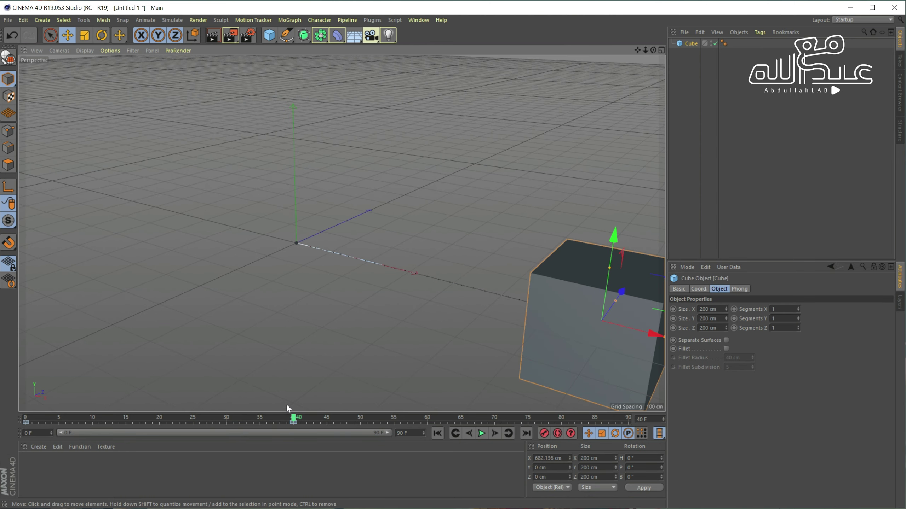
pyautogui.moveTo(293, 418)
pyautogui.mouseDown()
pyautogui.moveTo(62, 403)
pyautogui.moveTo(177, 400)
pyautogui.moveTo(1, 404)
pyautogui.mouseUp()
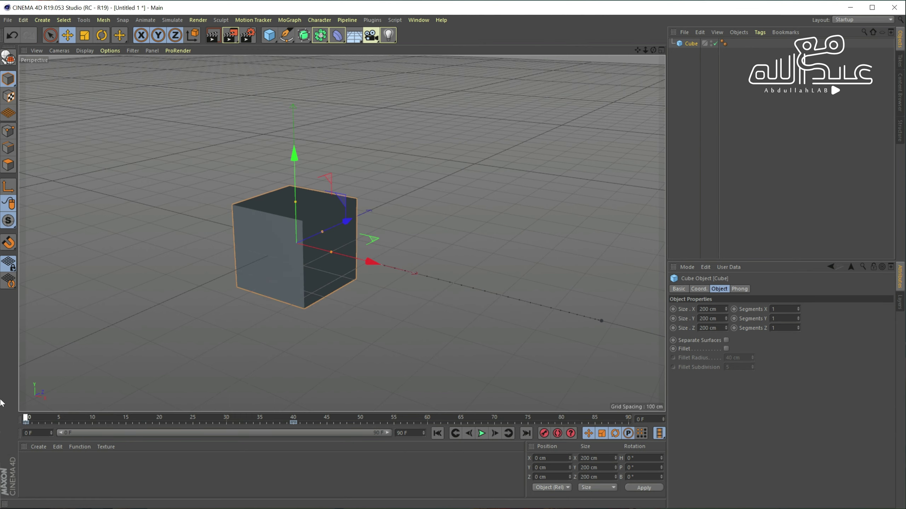
# Step: Play the cube's slide, pause at frame 31, then orbit and pan to recentre the cube
pyautogui.click(482, 435)
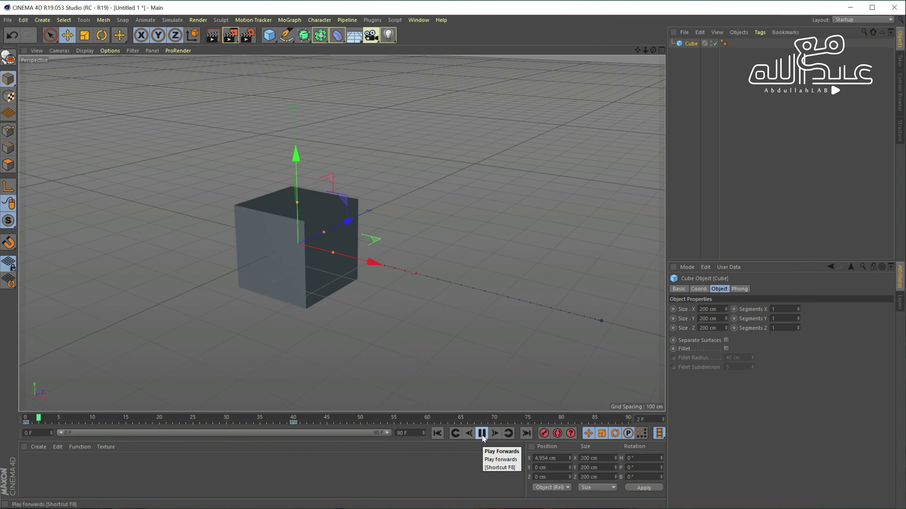
pyautogui.click(481, 435)
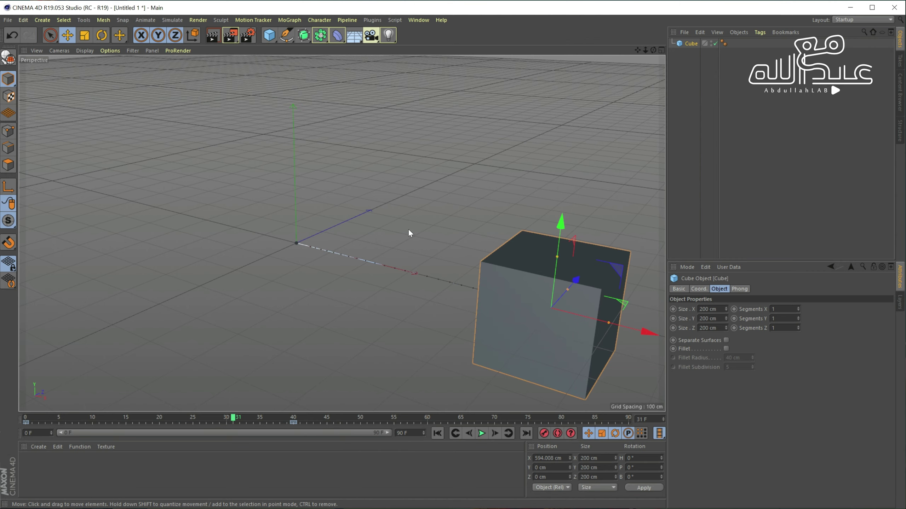
pyautogui.keyDown('alt'); pyautogui.moveTo(409, 232); pyautogui.dragTo(468, 240); pyautogui.keyUp('alt')
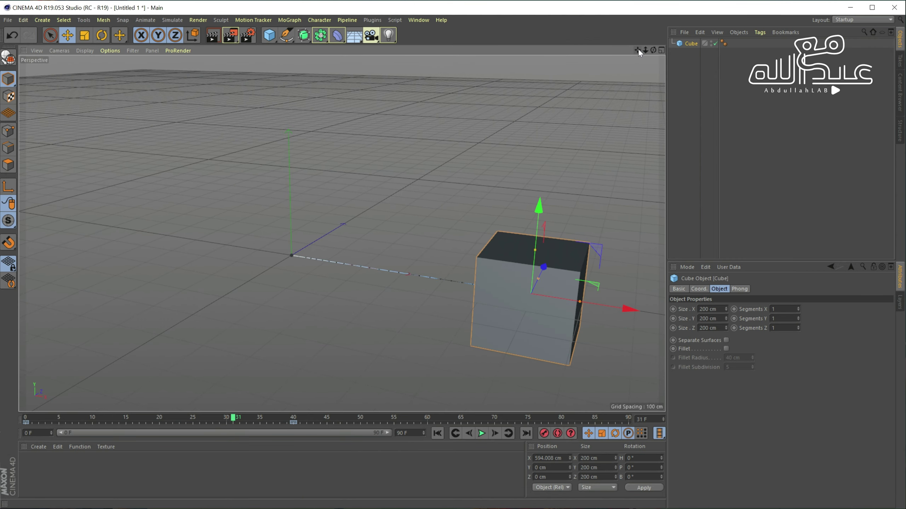
pyautogui.moveTo(639, 48); pyautogui.dragTo(423, 203)
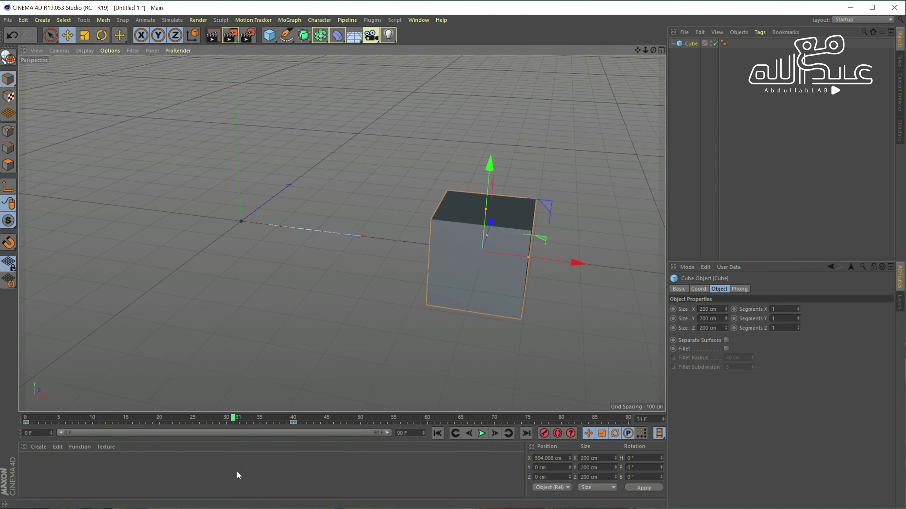
# Step: At frame 16, lift the cube to Y 240.738 cm, key it, and return to frame 0
pyautogui.moveTo(238, 421); pyautogui.dragTo(132, 422)
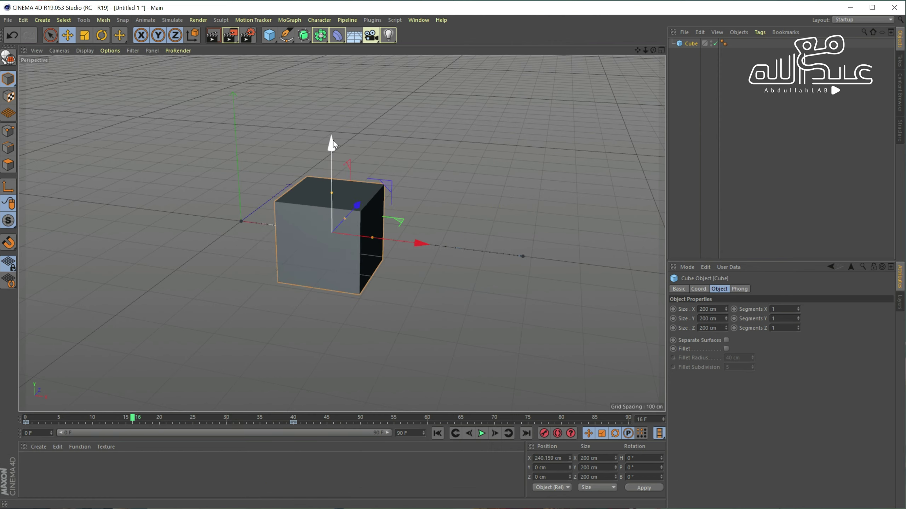
pyautogui.moveTo(329, 149); pyautogui.dragTo(330, 54)
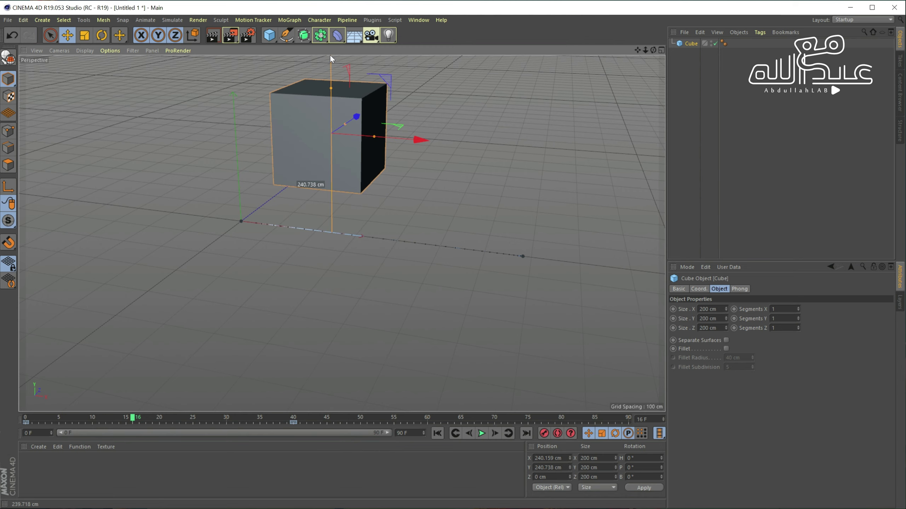
pyautogui.moveTo(449, 206)
pyautogui.keyDown('alt'); pyautogui.mouseDown(button='middle')
pyautogui.moveTo(449, 266)
pyautogui.moveTo(464, 282)
pyautogui.mouseUp(button='middle'); pyautogui.keyUp('alt')
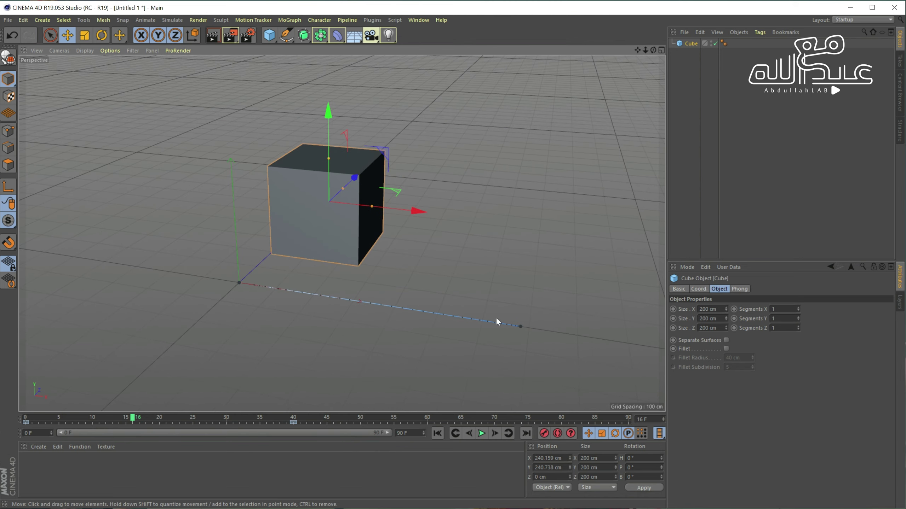
pyautogui.click(544, 435)
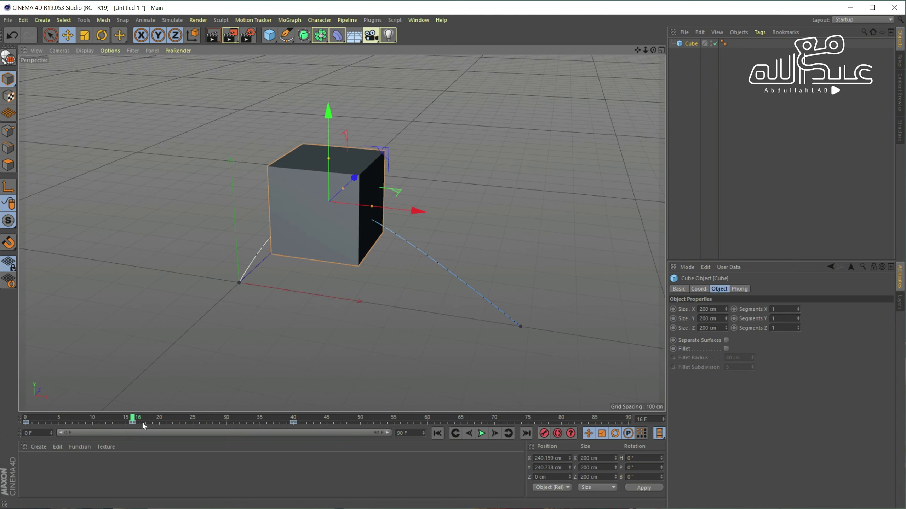
pyautogui.moveTo(129, 421); pyautogui.dragTo(13, 420)
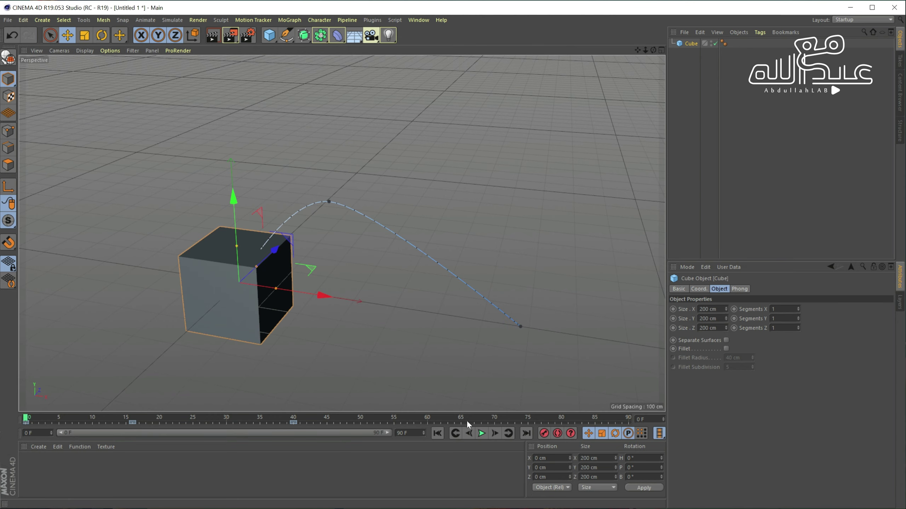
# Step: Play the arcing jump, rewind, then go to frame 27 (X 491.955, Y 126.108 cm)
pyautogui.click(481, 434)
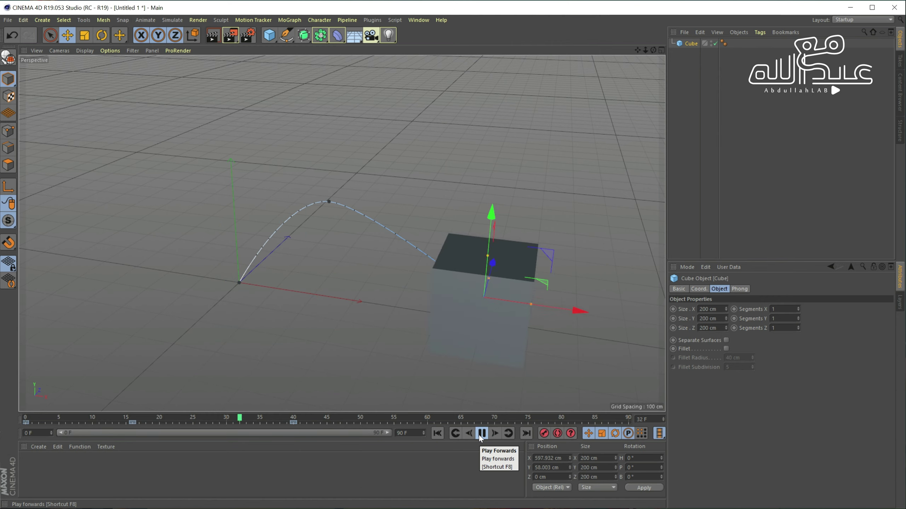
pyautogui.click(481, 434)
pyautogui.moveTo(222, 411)
pyautogui.mouseDown()
pyautogui.moveTo(56, 409)
pyautogui.moveTo(190, 395)
pyautogui.moveTo(279, 408)
pyautogui.moveTo(1, 411)
pyautogui.mouseUp()
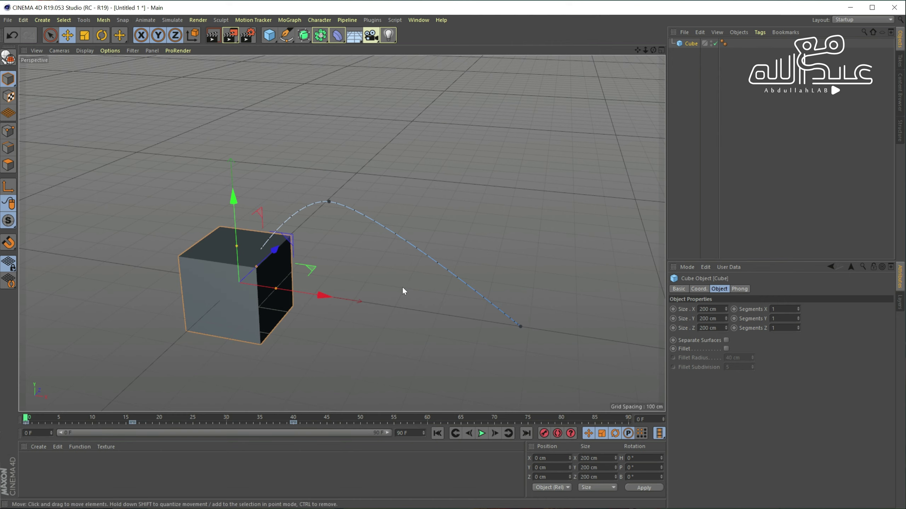
pyautogui.moveTo(180, 418); pyautogui.dragTo(206, 416)
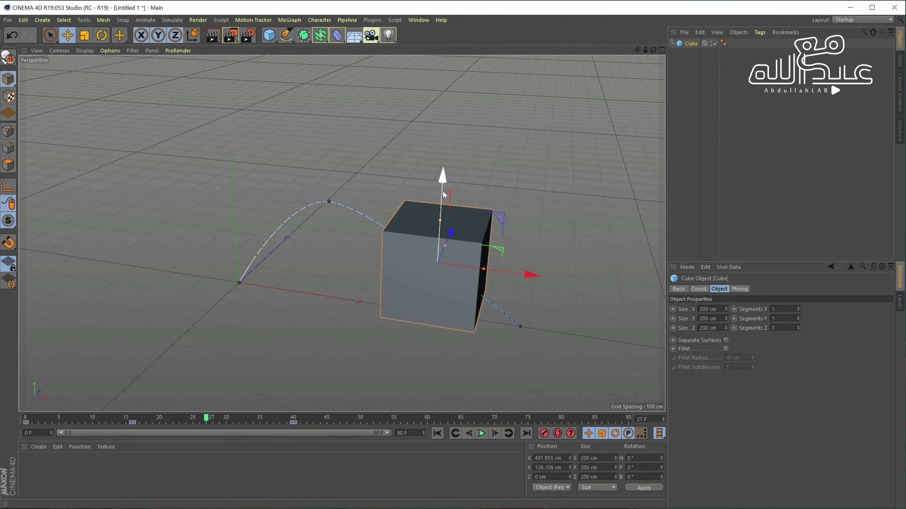
# Step: Raise the cube to Y 309.881 cm at frame 27, key it, and jump to the start
pyautogui.moveTo(443, 192); pyautogui.dragTo(449, 116)
pyautogui.click(544, 433)
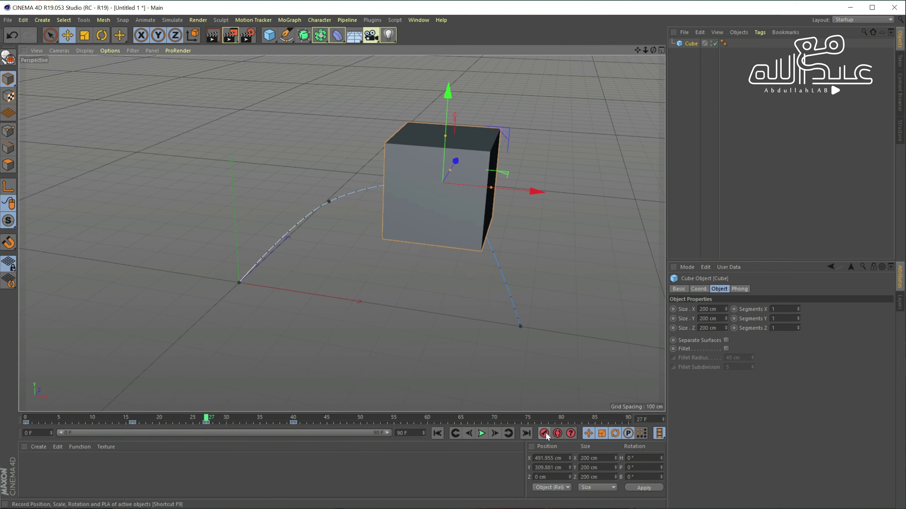
pyautogui.click(438, 434)
# Step: Play to frame 33, shift the cube left to X 452.663 cm, then rewind to frame 0
pyautogui.click(482, 433)
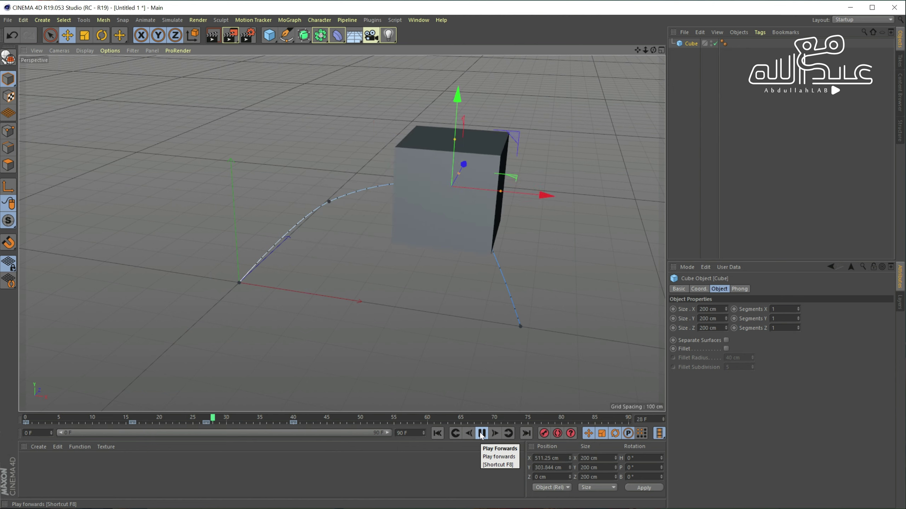
pyautogui.click(481, 434)
pyautogui.moveTo(581, 263); pyautogui.dragTo(449, 231)
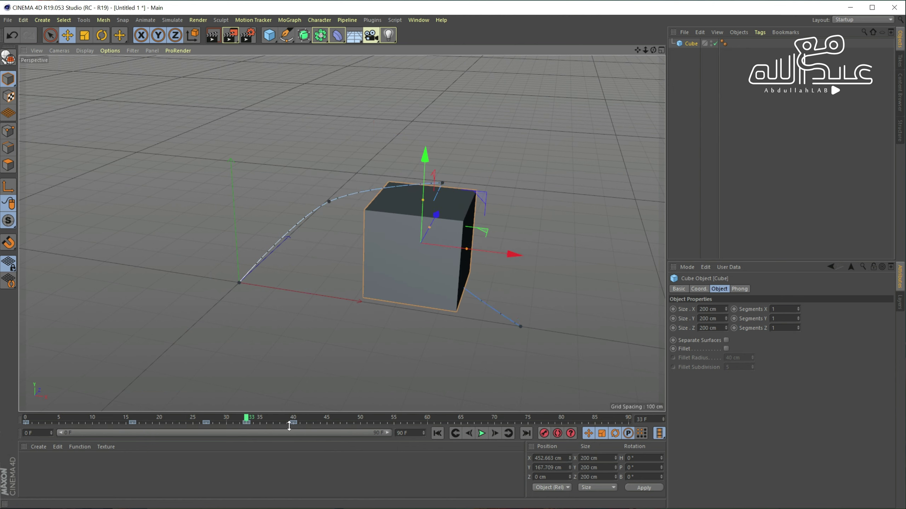
pyautogui.moveTo(250, 419); pyautogui.dragTo(2, 419)
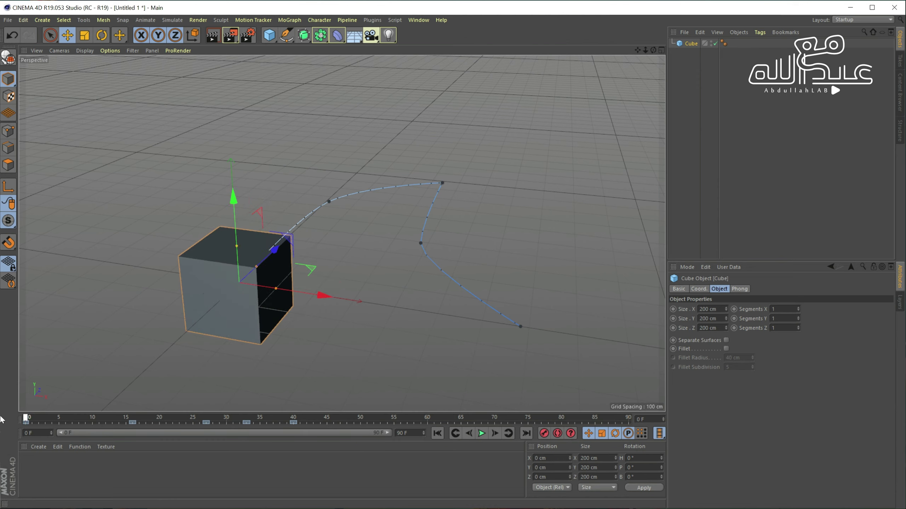
# Step: Play the reshaped animation, pause at frame 53, and orbit and pan to reframe the cube
pyautogui.click(480, 434)
pyautogui.click(479, 436)
pyautogui.moveTo(496, 349)
pyautogui.keyDown('alt'); pyautogui.mouseDown()
pyautogui.moveTo(515, 288)
pyautogui.moveTo(400, 273)
pyautogui.moveTo(487, 292)
pyautogui.mouseUp(); pyautogui.keyUp('alt')
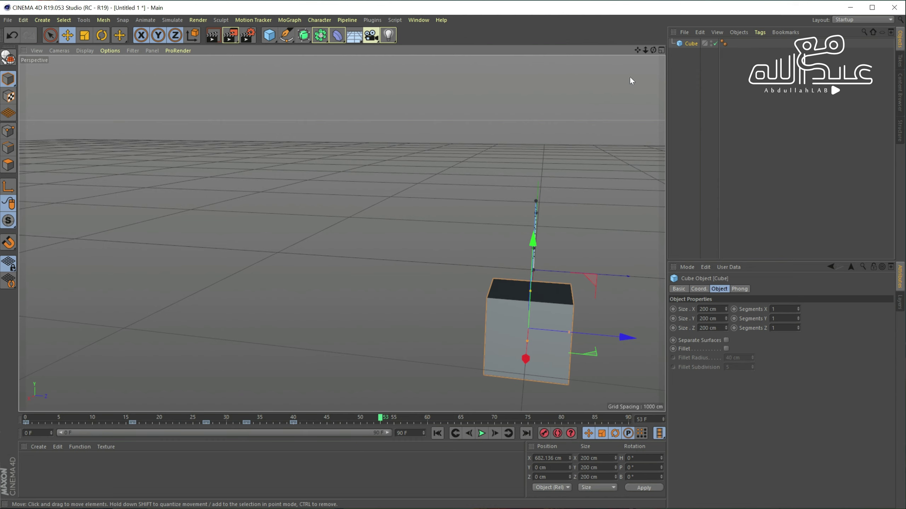
pyautogui.moveTo(635, 49); pyautogui.dragTo(642, 111)
pyautogui.moveTo(443, 254)
pyautogui.keyDown('alt'); pyautogui.mouseDown()
pyautogui.moveTo(419, 297)
pyautogui.moveTo(348, 288)
pyautogui.moveTo(360, 292)
pyautogui.moveTo(434, 207)
pyautogui.mouseUp(); pyautogui.keyUp('alt')
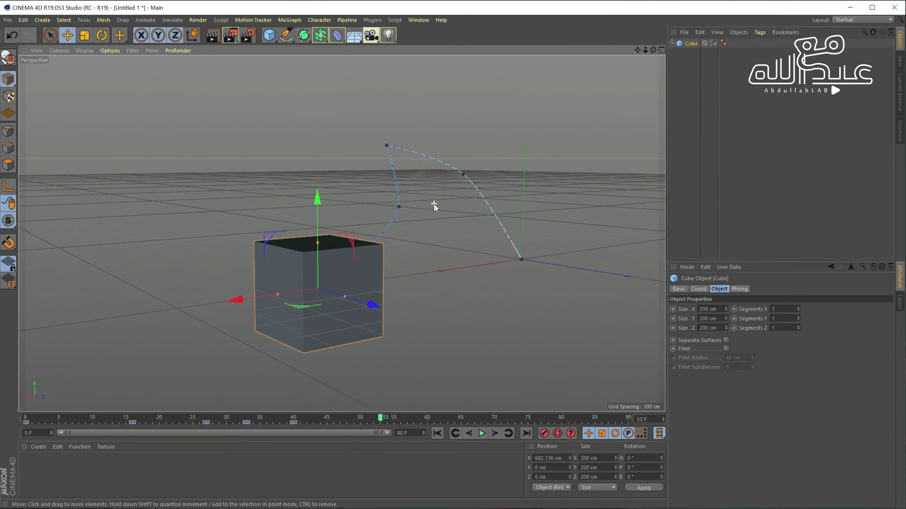
# Step: Enable Autokeying, move the cube at frame 53, and move it to X 943.335, Z -979.382 cm at frame 66
pyautogui.click(558, 433)
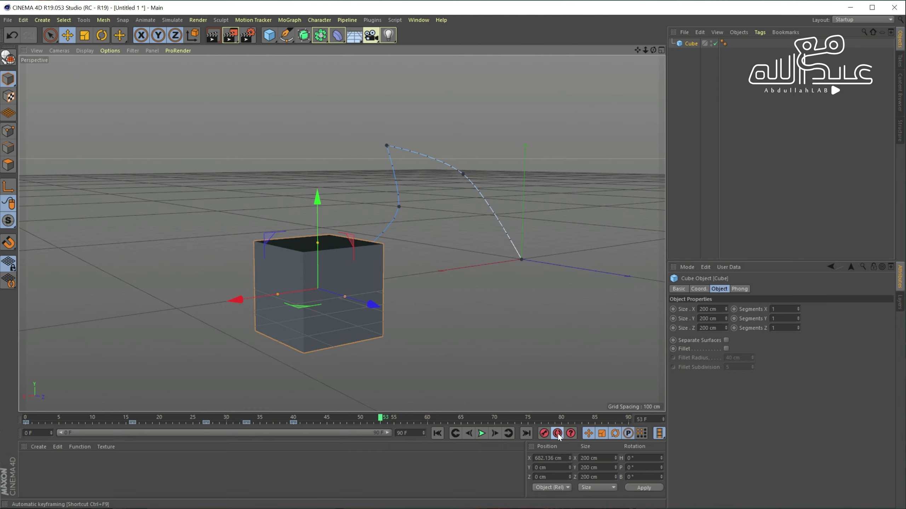
pyautogui.click(557, 433)
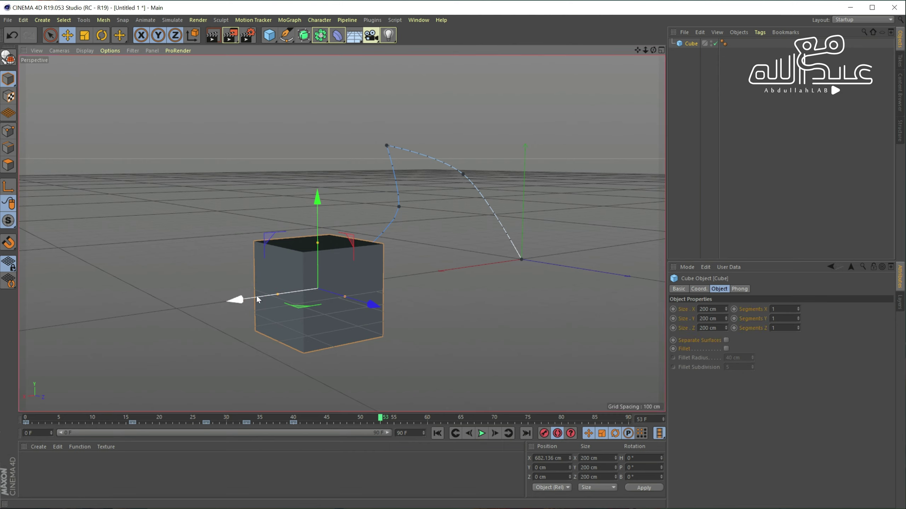
pyautogui.moveTo(259, 300); pyautogui.dragTo(133, 305)
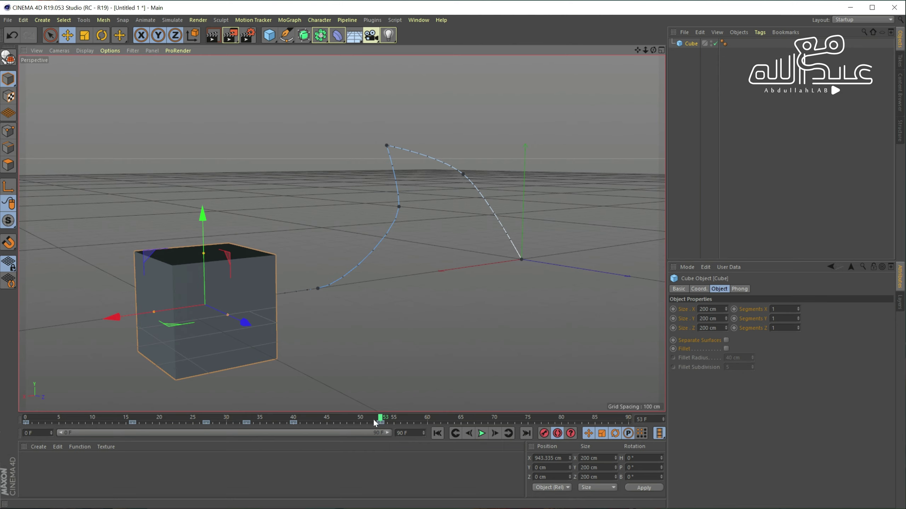
pyautogui.click(467, 418)
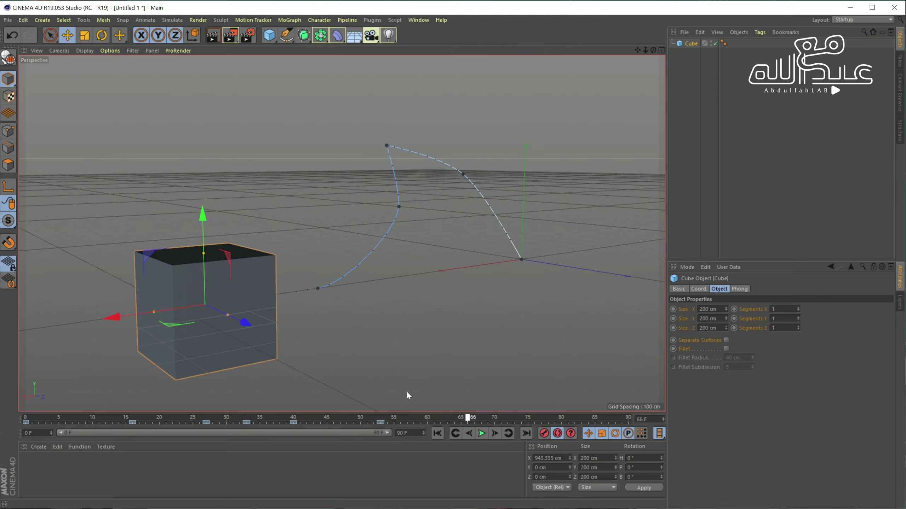
pyautogui.moveTo(251, 325); pyautogui.dragTo(107, 235)
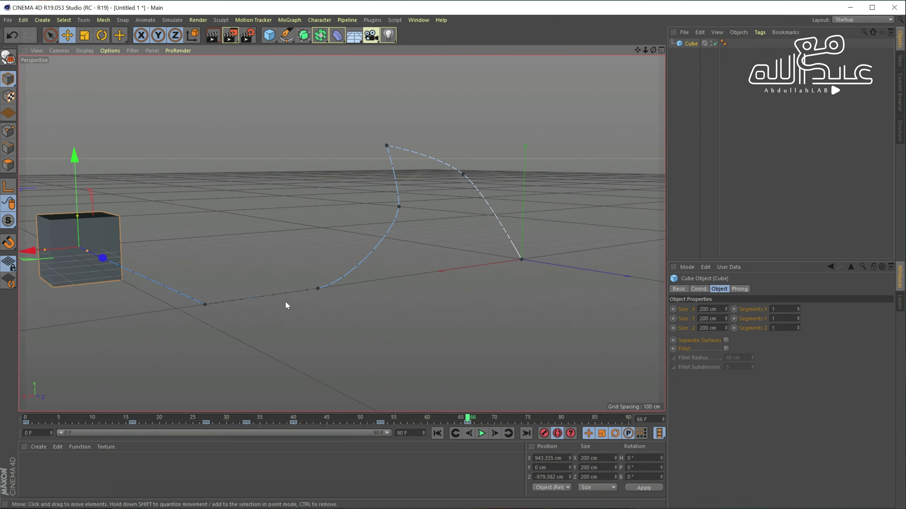
# Step: At frame 77, move the cube to X -377.337 cm, then replay the animation from the start
pyautogui.scroll(-1, 380, 364)
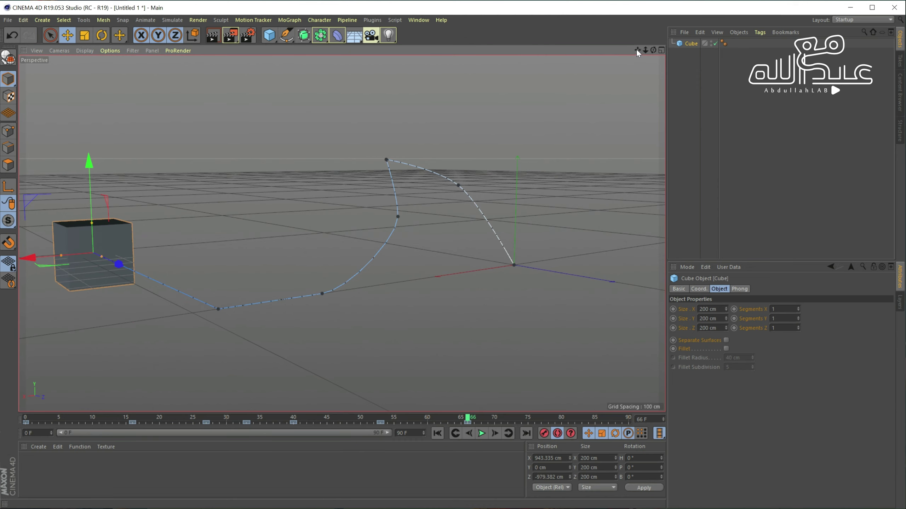
pyautogui.moveTo(637, 50); pyautogui.dragTo(636, 50)
pyautogui.keyDown('alt'); pyautogui.moveTo(443, 231); pyautogui.dragTo(473, 246); pyautogui.keyUp('alt')
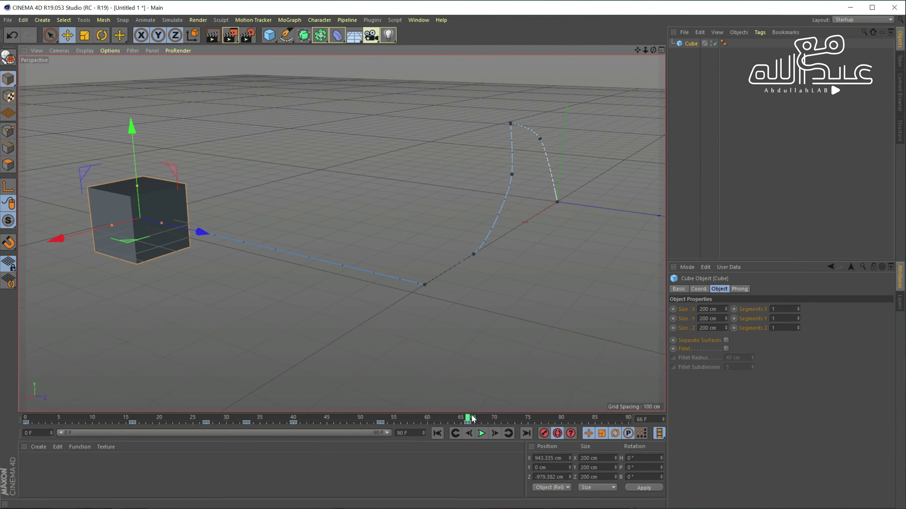
pyautogui.moveTo(472, 421); pyautogui.dragTo(541, 419)
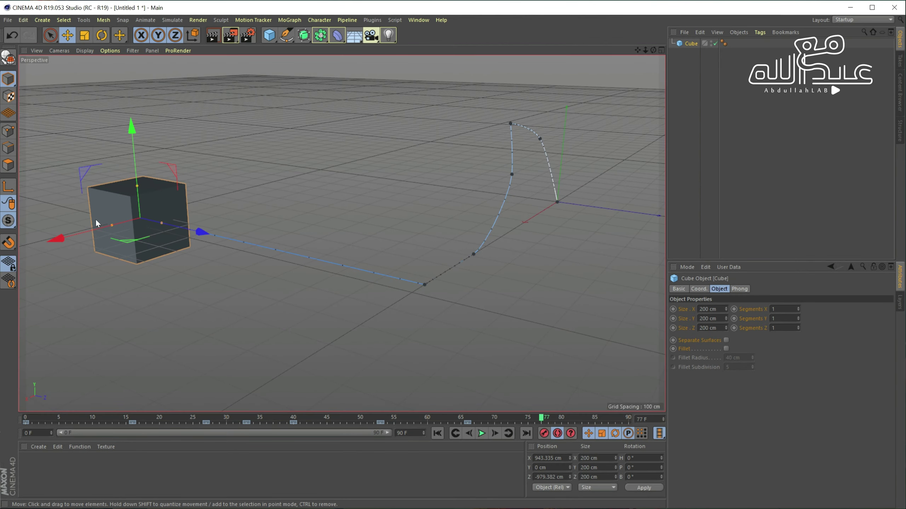
pyautogui.moveTo(85, 232); pyautogui.dragTo(337, 168)
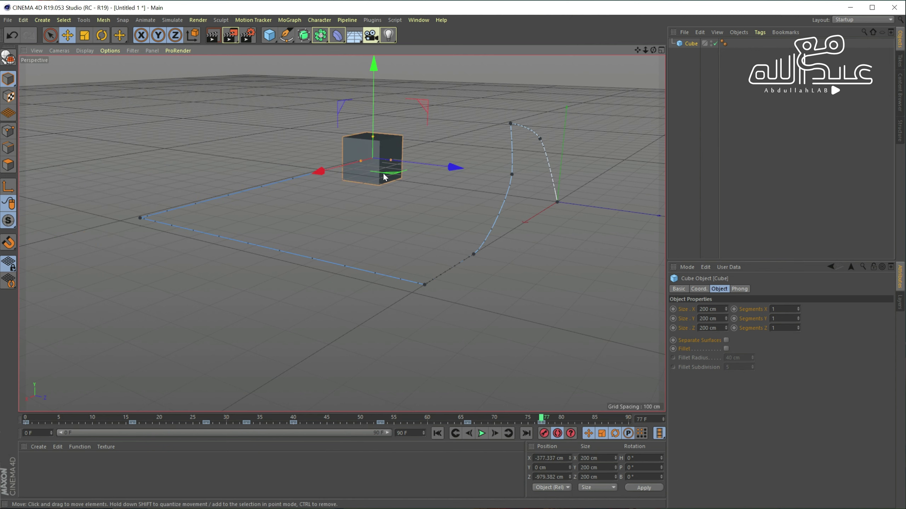
pyautogui.click(437, 433)
pyautogui.click(481, 433)
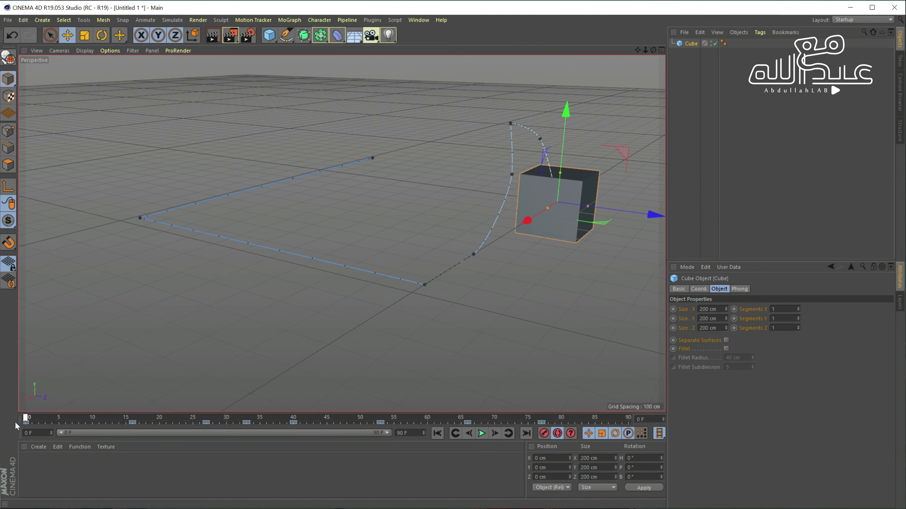
# Step: At frame 40, set the cube's keys to Linear interpolation
pyautogui.moveTo(504, 417); pyautogui.dragTo(254, 414)
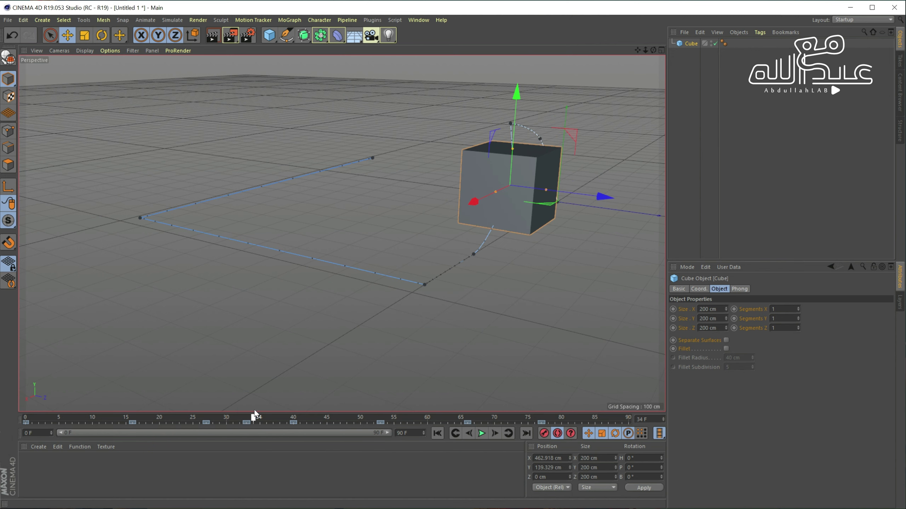
pyautogui.rightClick(294, 423)
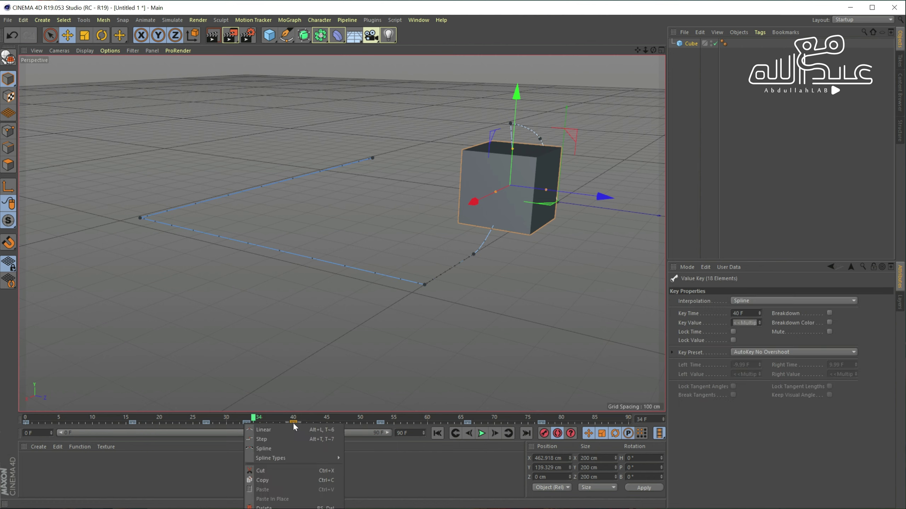
pyautogui.click(293, 429)
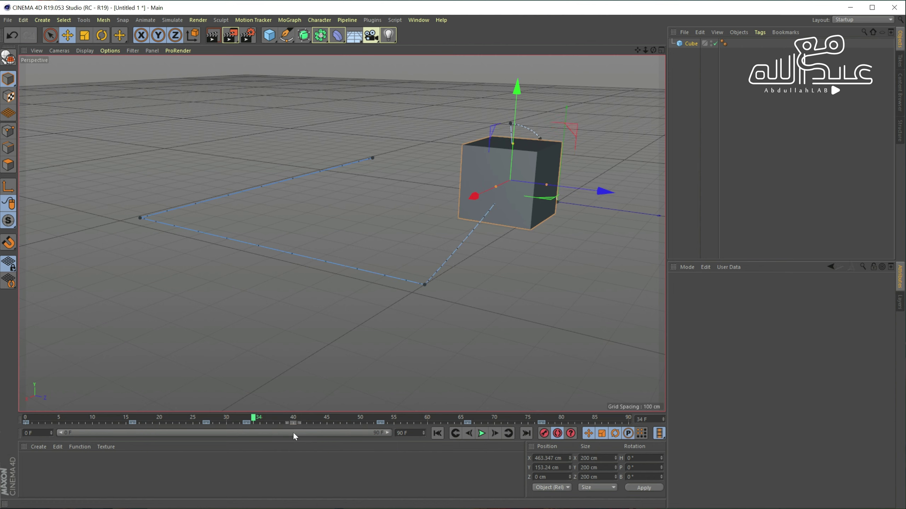
# Step: Undo a stray cube move, turn Autokeying off, and advance to frame 48
pyautogui.click(426, 285)
pyautogui.moveTo(470, 259); pyautogui.dragTo(402, 303)
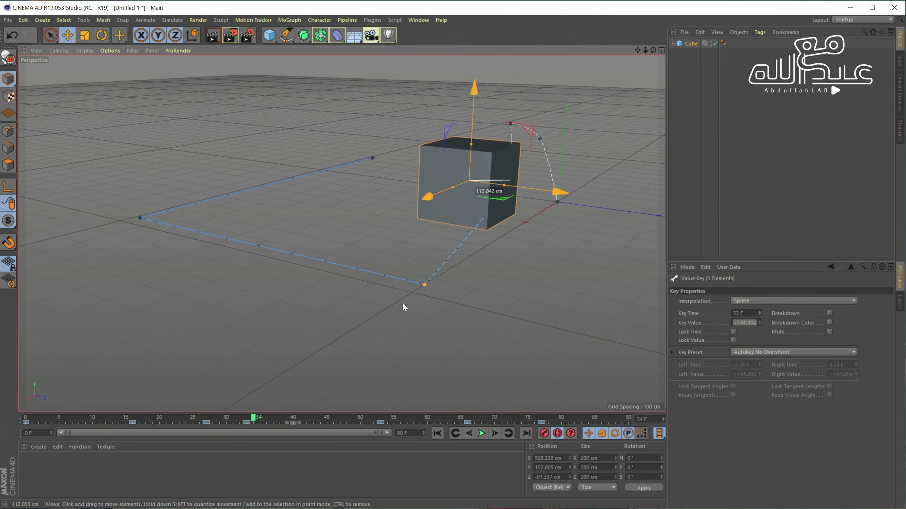
pyautogui.hotkey('ctrl', 'z')
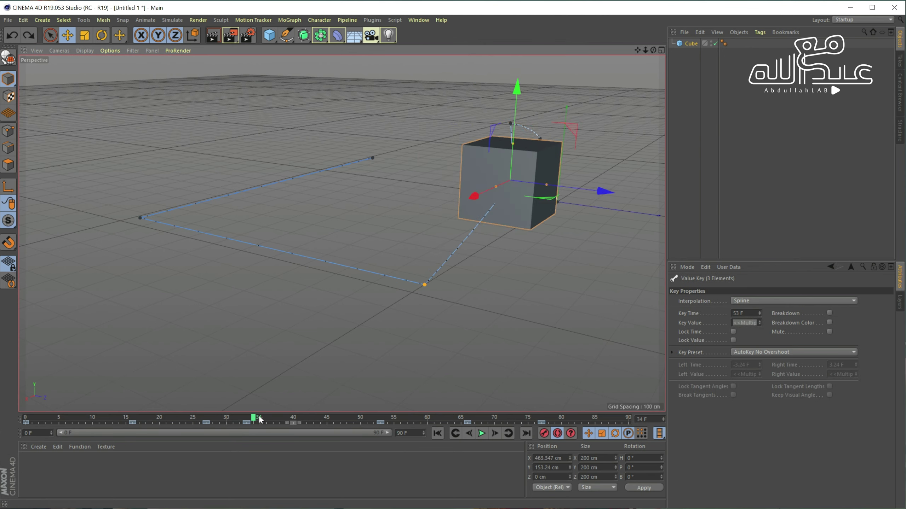
pyautogui.moveTo(260, 419); pyautogui.dragTo(312, 420)
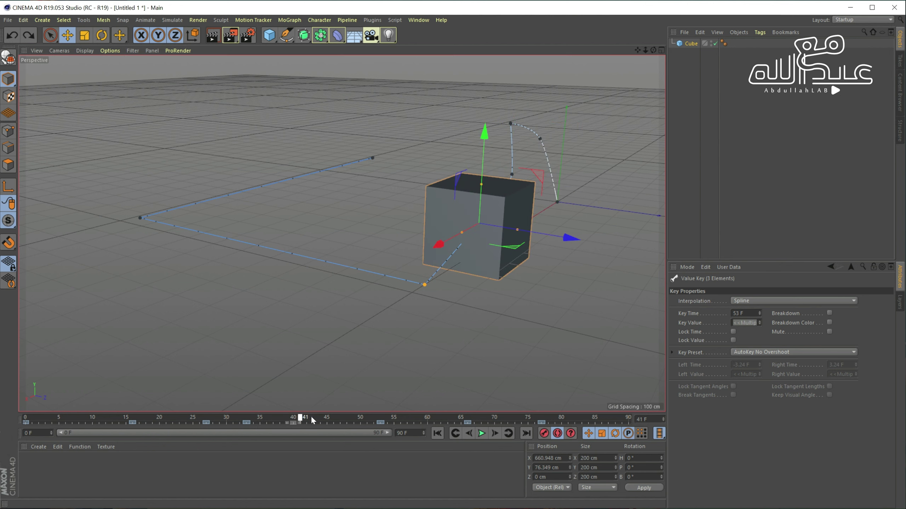
pyautogui.click(557, 434)
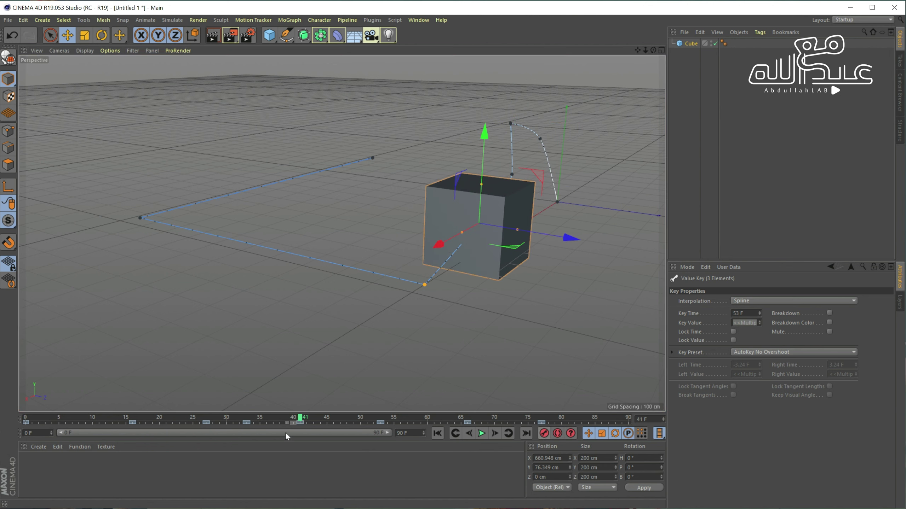
pyautogui.moveTo(303, 421); pyautogui.dragTo(348, 421)
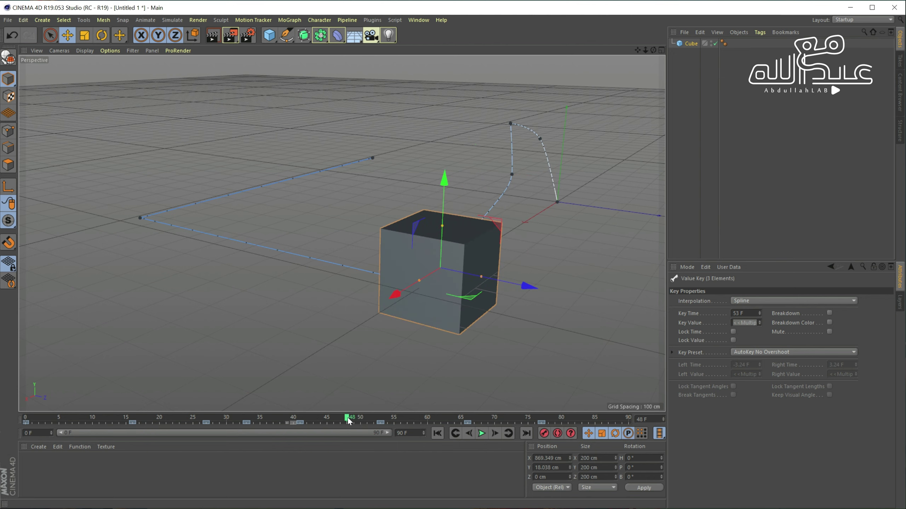
# Step: Switch to the Animate layout and enlarge the viewport above the timeline
pyautogui.click(850, 20)
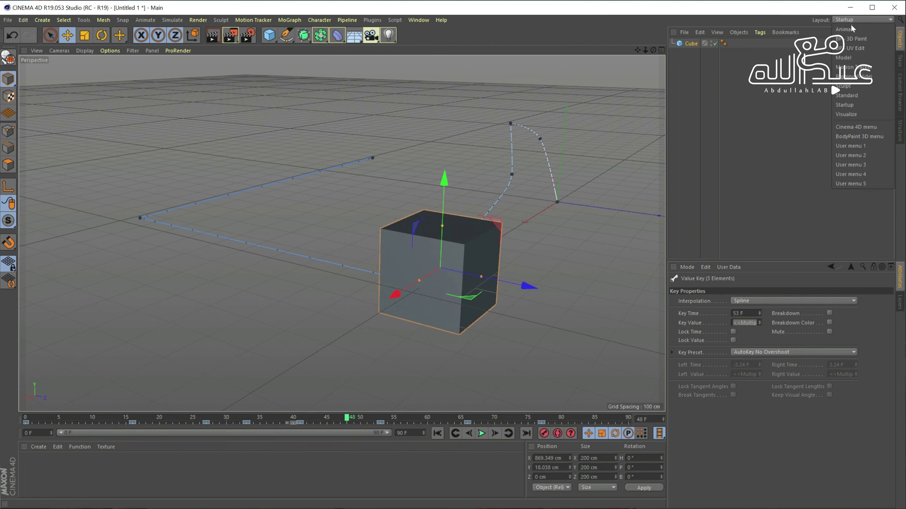
pyautogui.click(857, 28)
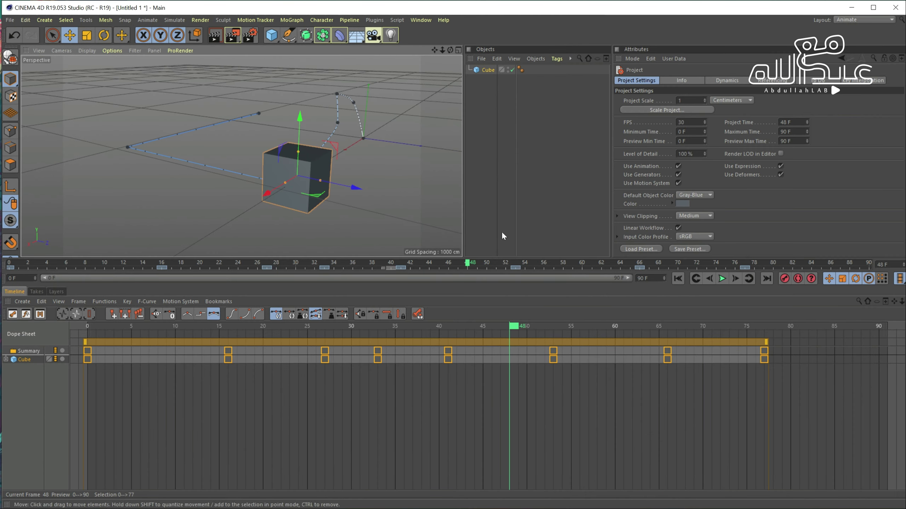
pyautogui.moveTo(440, 257); pyautogui.dragTo(440, 313)
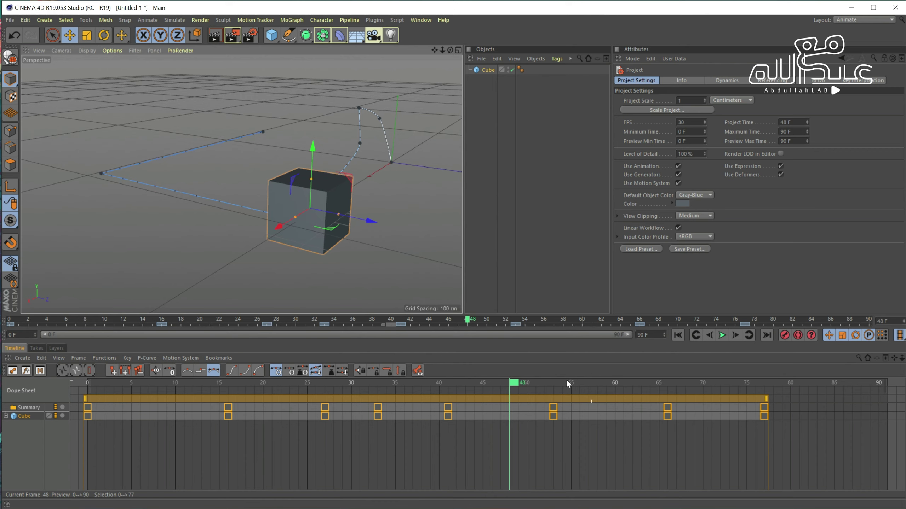
# Step: Rewind to frame 1, then select the cube's Dope Sheet keys and drag them so the last key sits around frame 85
pyautogui.moveTo(512, 383)
pyautogui.mouseDown()
pyautogui.moveTo(94, 384)
pyautogui.moveTo(432, 381)
pyautogui.mouseUp()
pyautogui.moveTo(807, 455)
pyautogui.mouseDown()
pyautogui.moveTo(413, 381)
pyautogui.moveTo(37, 381)
pyautogui.mouseUp()
pyautogui.moveTo(748, 396)
pyautogui.mouseDown()
pyautogui.moveTo(338, 398)
pyautogui.moveTo(836, 376)
pyautogui.mouseUp()
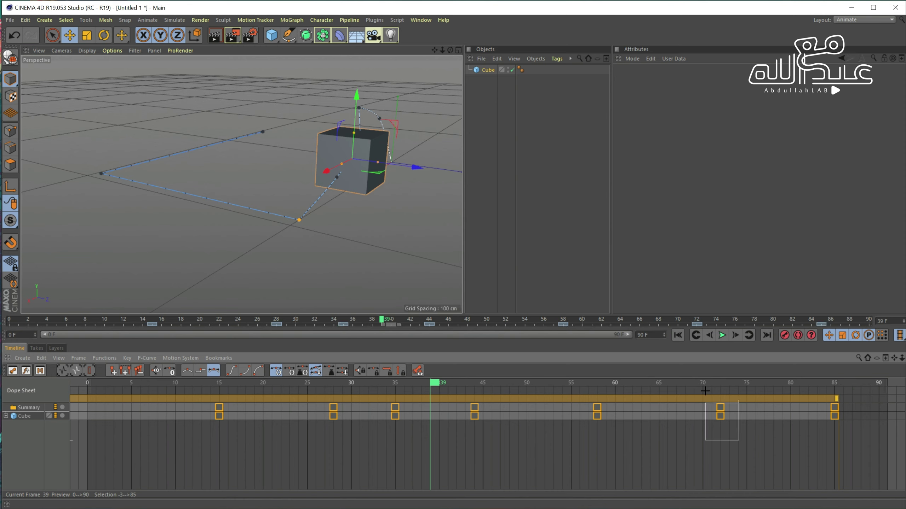
pyautogui.click(719, 409)
pyautogui.moveTo(719, 409)
pyautogui.mouseDown()
pyautogui.moveTo(767, 405)
pyautogui.moveTo(794, 387)
pyautogui.moveTo(770, 386)
pyautogui.mouseUp()
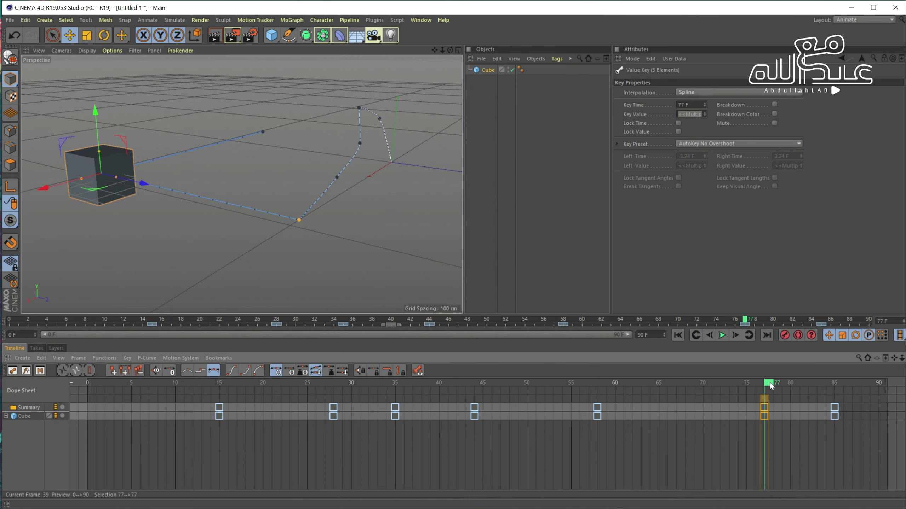
pyautogui.click(722, 336)
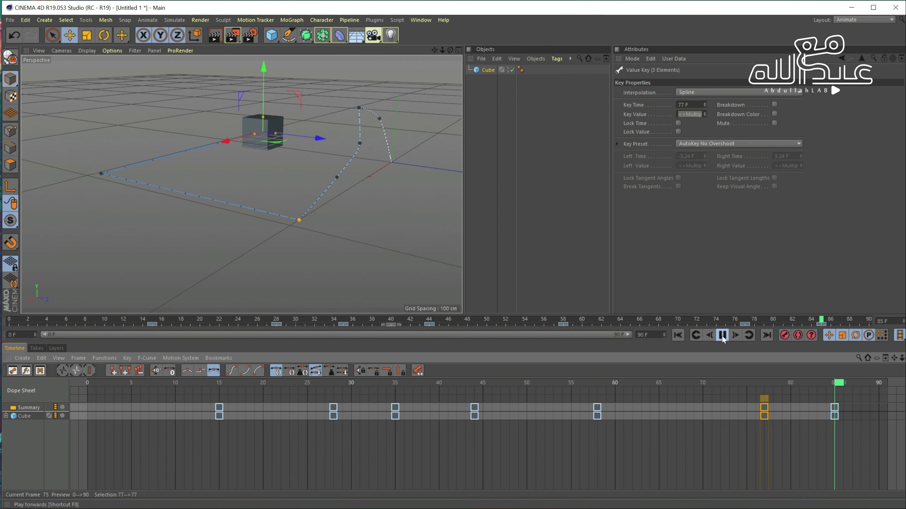
pyautogui.moveTo(764, 415)
pyautogui.moveTo(766, 409); pyautogui.dragTo(633, 411)
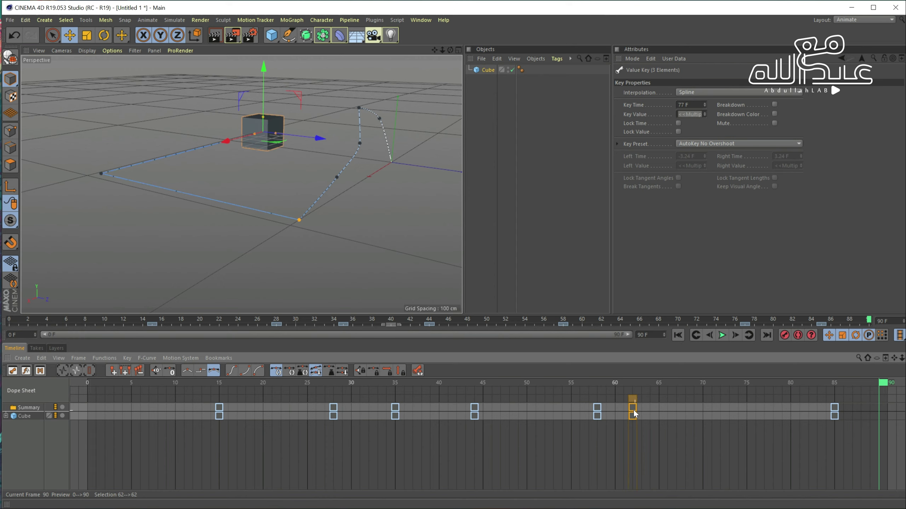
pyautogui.click(607, 382)
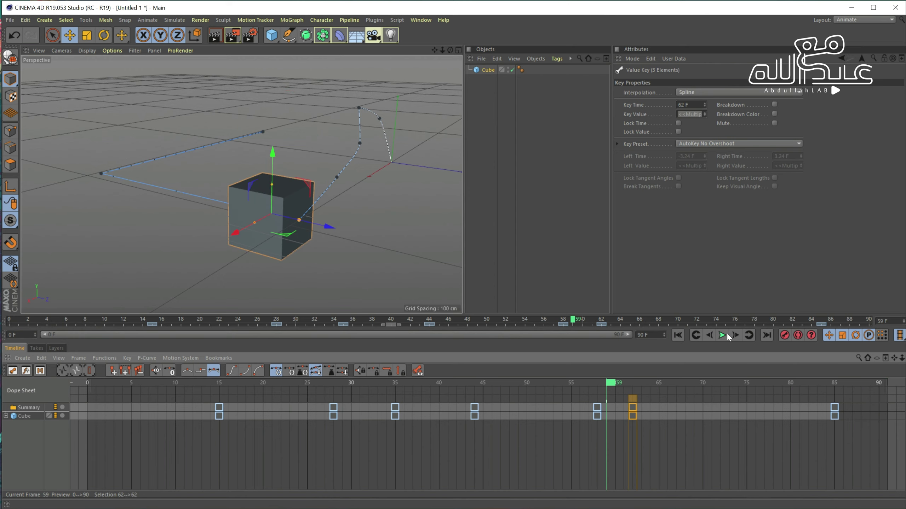
pyautogui.click(723, 334)
pyautogui.moveTo(632, 401); pyautogui.dragTo(715, 400)
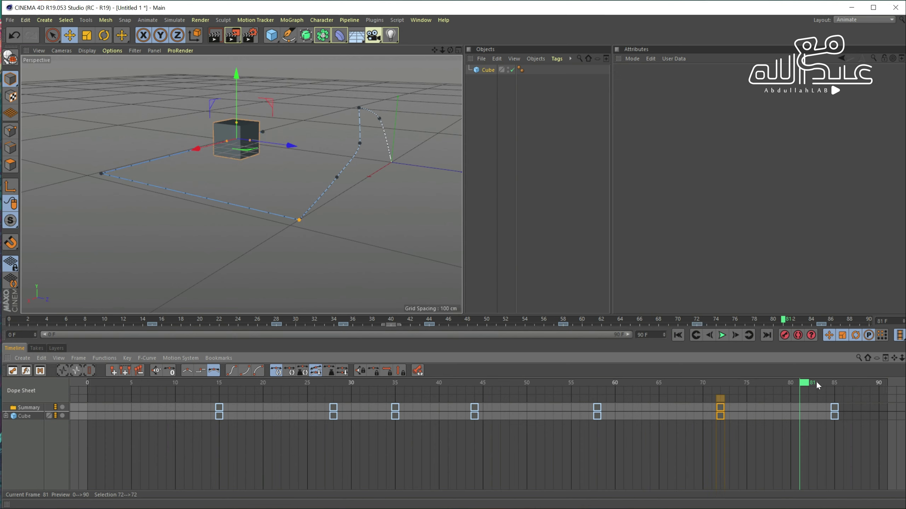
pyautogui.moveTo(806, 385); pyautogui.dragTo(328, 385)
pyautogui.moveTo(238, 386)
pyautogui.mouseDown()
pyautogui.moveTo(108, 381)
pyautogui.moveTo(766, 377)
pyautogui.moveTo(596, 380)
pyautogui.moveTo(706, 380)
pyautogui.mouseUp()
# Step: Add a 100 cm sphere beside the animated cube and restore the Standard layout
pyautogui.click(270, 39)
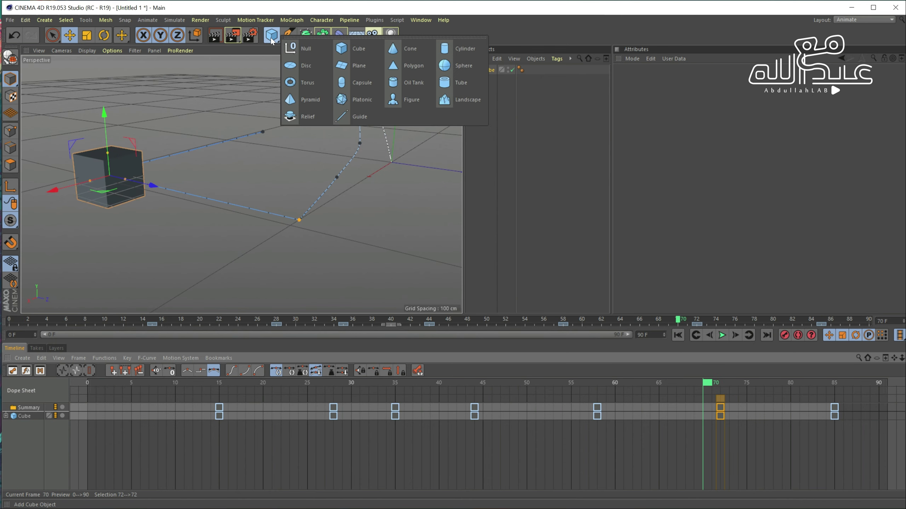
pyautogui.click(452, 67)
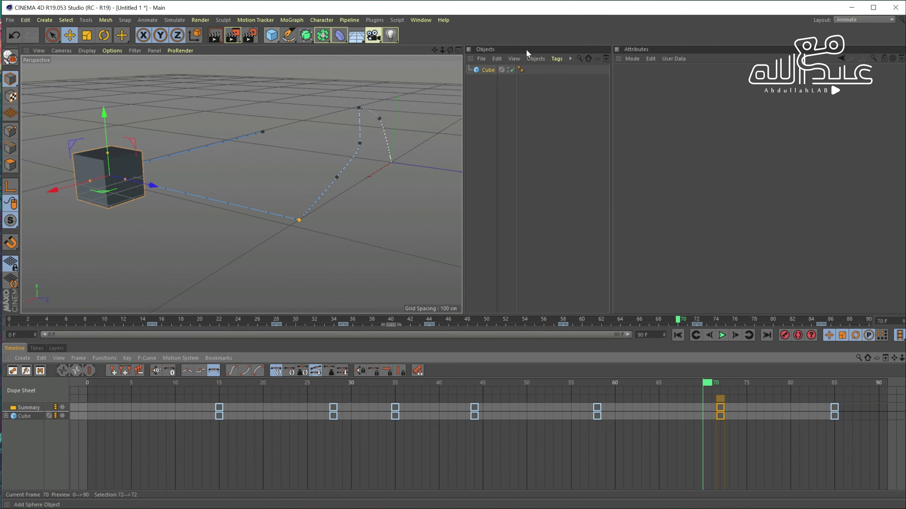
pyautogui.click(859, 18)
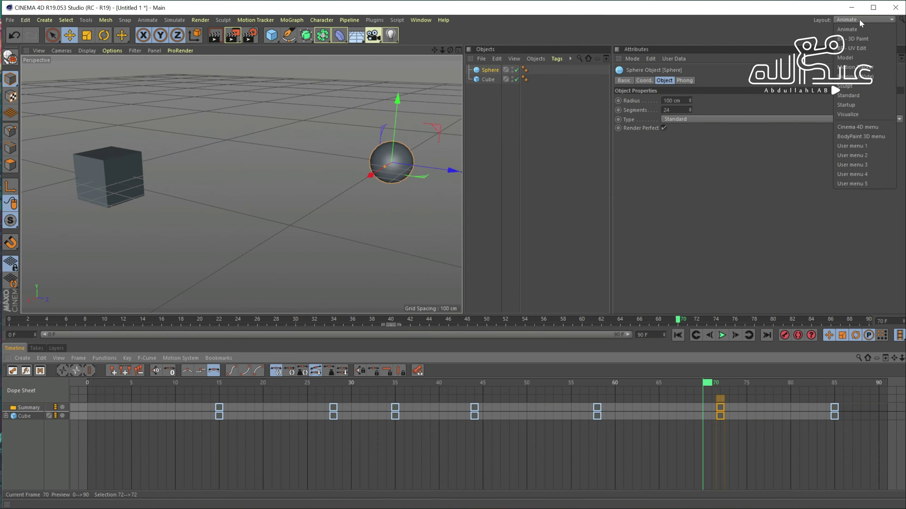
pyautogui.click(863, 92)
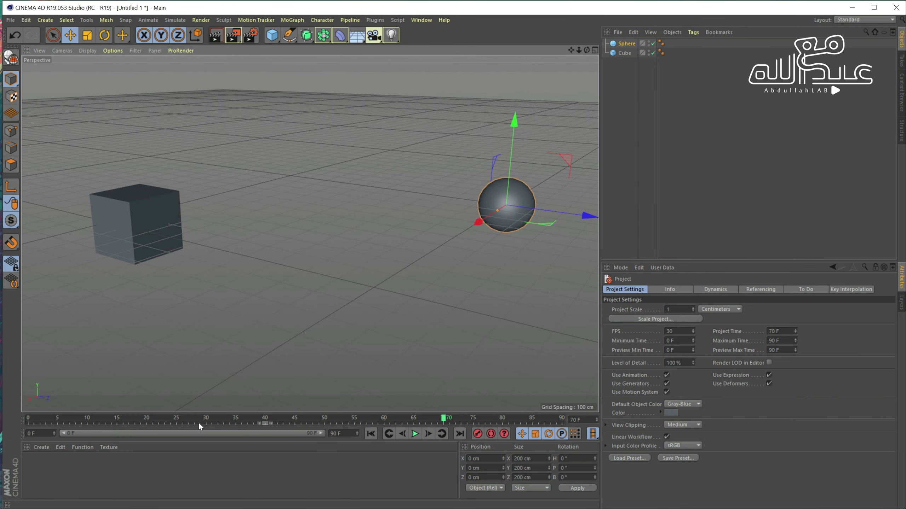
# Step: Move the sphere to X 1065.673 cm and record its position key at frame 37
pyautogui.moveTo(199, 422); pyautogui.dragTo(378, 421)
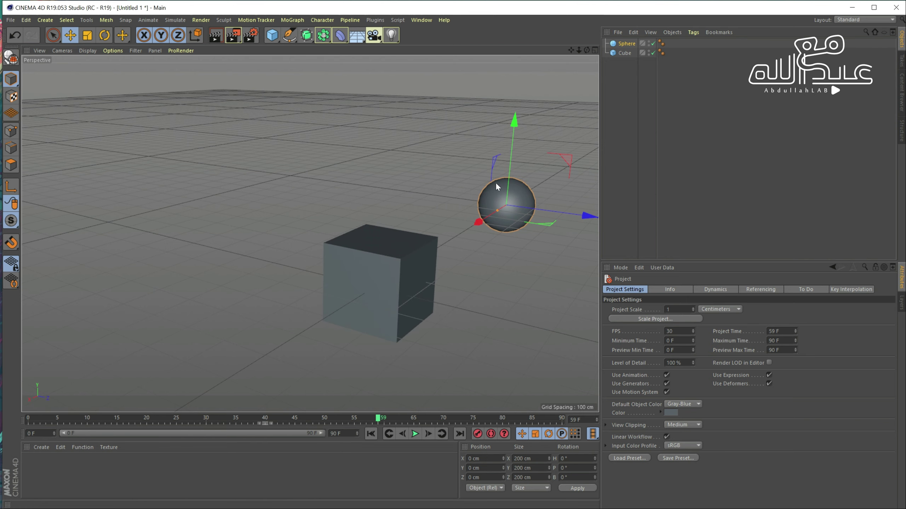
pyautogui.moveTo(378, 421)
pyautogui.mouseDown()
pyautogui.moveTo(15, 419)
pyautogui.moveTo(249, 421)
pyautogui.mouseUp()
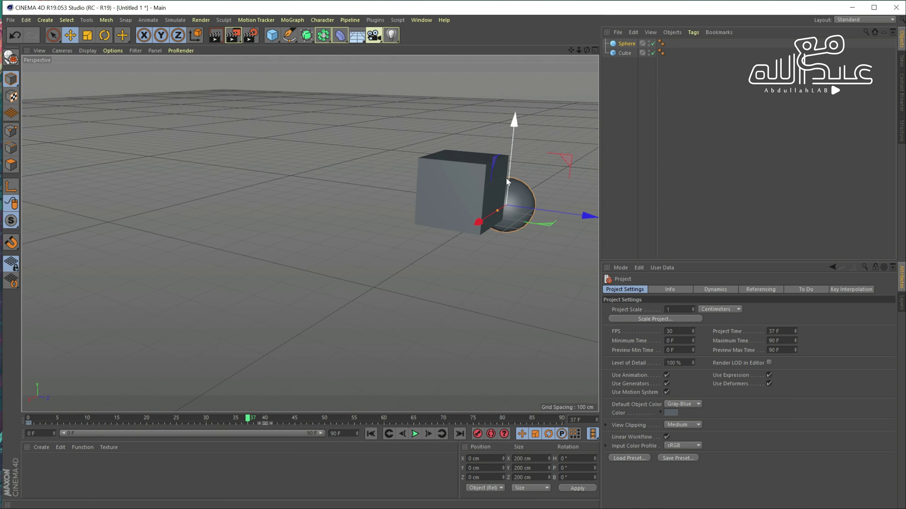
pyautogui.moveTo(487, 213); pyautogui.dragTo(319, 292)
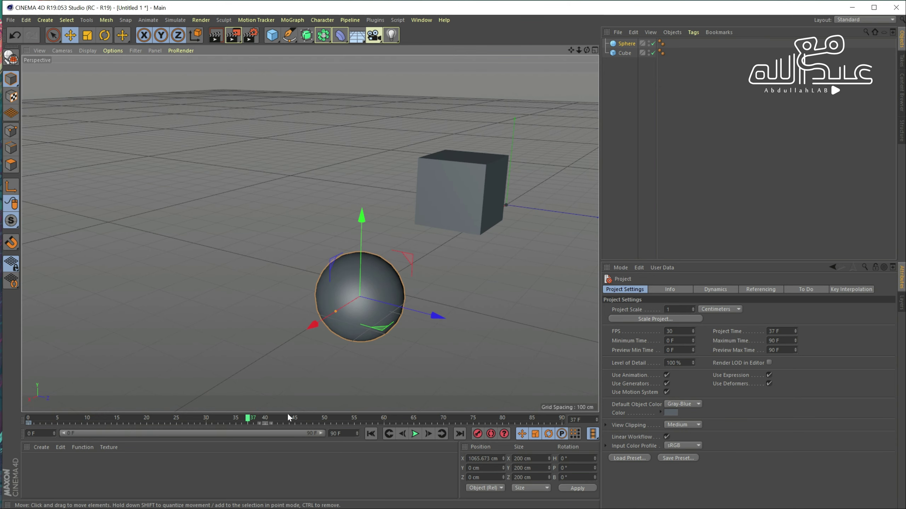
pyautogui.click(478, 433)
# Step: Raise the sphere to Y 399.053 cm at frame 46
pyautogui.click(147, 419)
pyautogui.moveTo(95, 416); pyautogui.dragTo(331, 416)
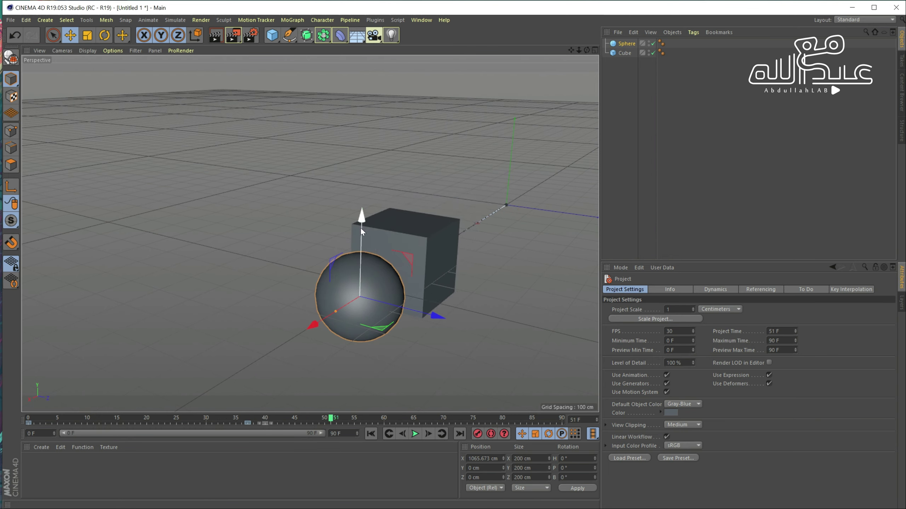
pyautogui.moveTo(361, 227); pyautogui.dragTo(368, 54)
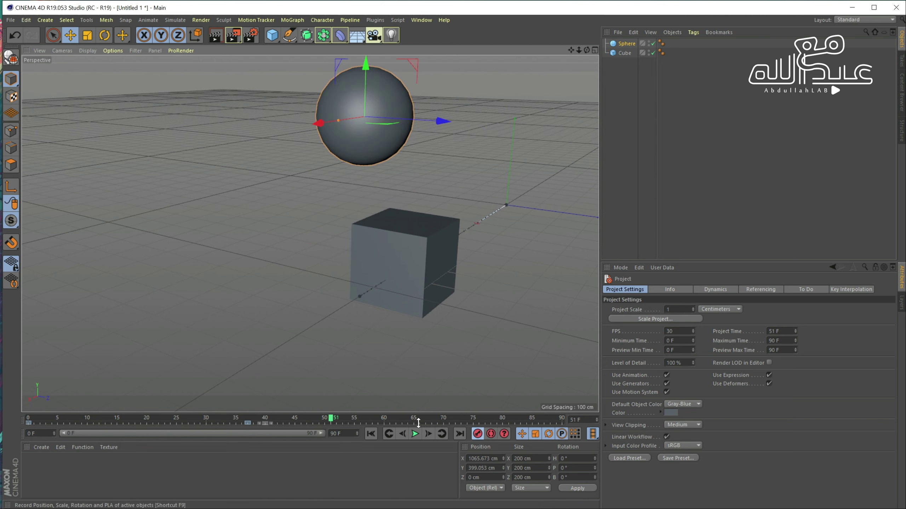
# Step: Push the sphere back to Z -743.591 cm and record its position key at frame 68
pyautogui.moveTo(222, 418)
pyautogui.mouseDown()
pyautogui.moveTo(119, 420)
pyautogui.moveTo(434, 416)
pyautogui.mouseUp()
pyautogui.click(359, 418)
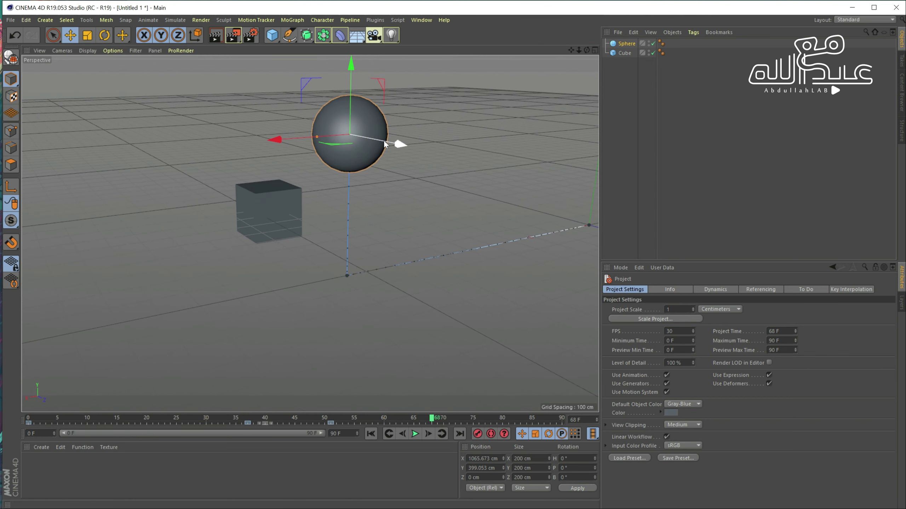
pyautogui.moveTo(396, 143); pyautogui.dragTo(277, 120)
pyautogui.keyDown('alt'); pyautogui.moveTo(182, 215); pyautogui.dragTo(251, 197); pyautogui.keyUp('alt')
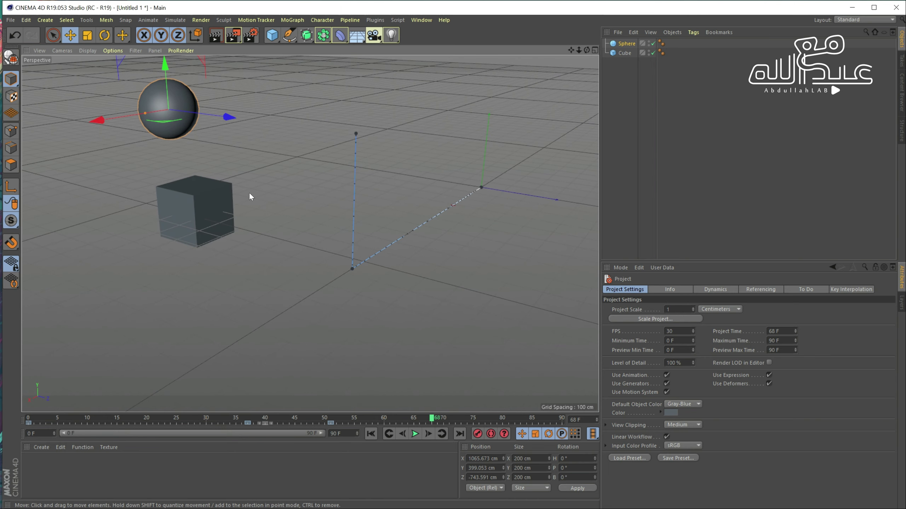
pyautogui.moveTo(571, 49); pyautogui.dragTo(458, 382)
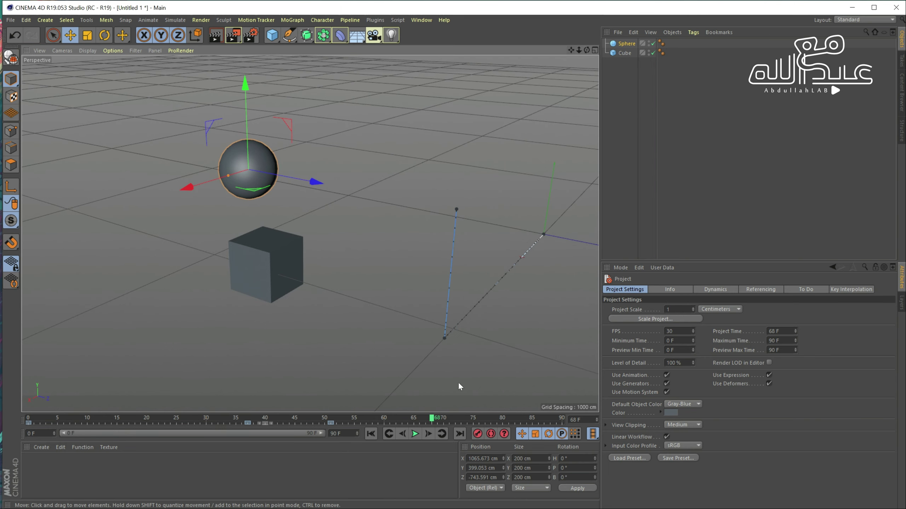
pyautogui.click(479, 435)
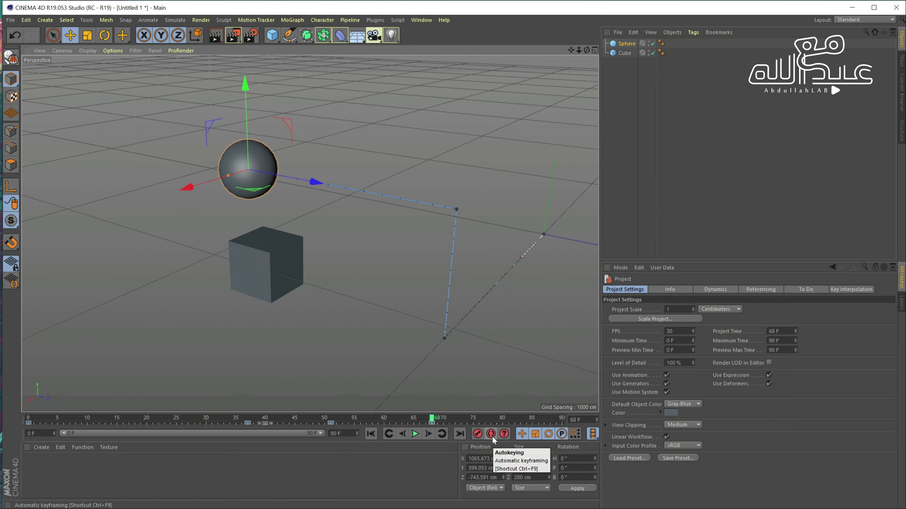
# Step: With Autokeying on, slide the sphere to X 226.677 cm at frame 78 and along X at frame 87
pyautogui.click(436, 422)
pyautogui.moveTo(436, 422); pyautogui.dragTo(491, 422)
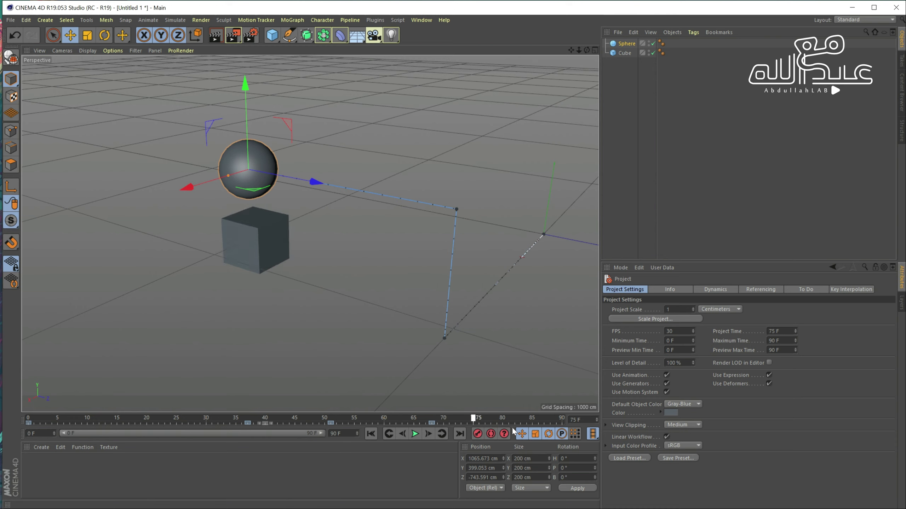
pyautogui.click(490, 434)
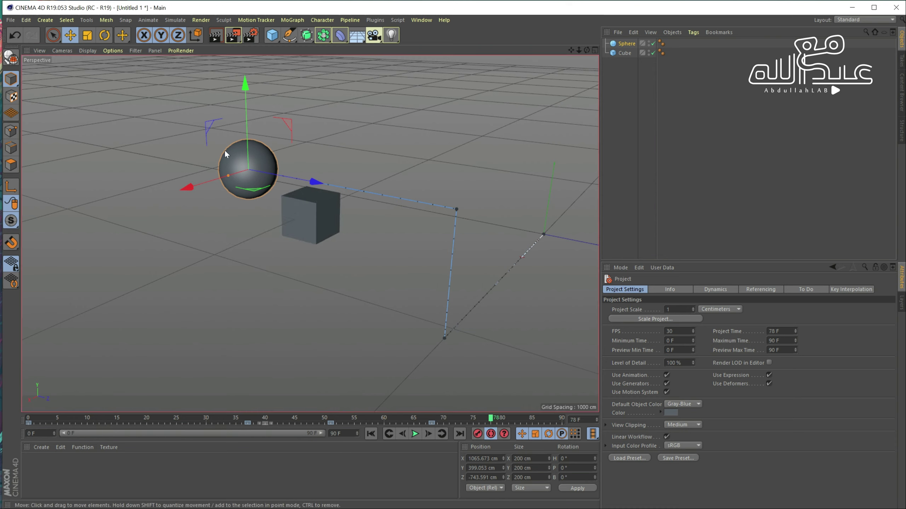
pyautogui.moveTo(205, 179); pyautogui.dragTo(242, 147)
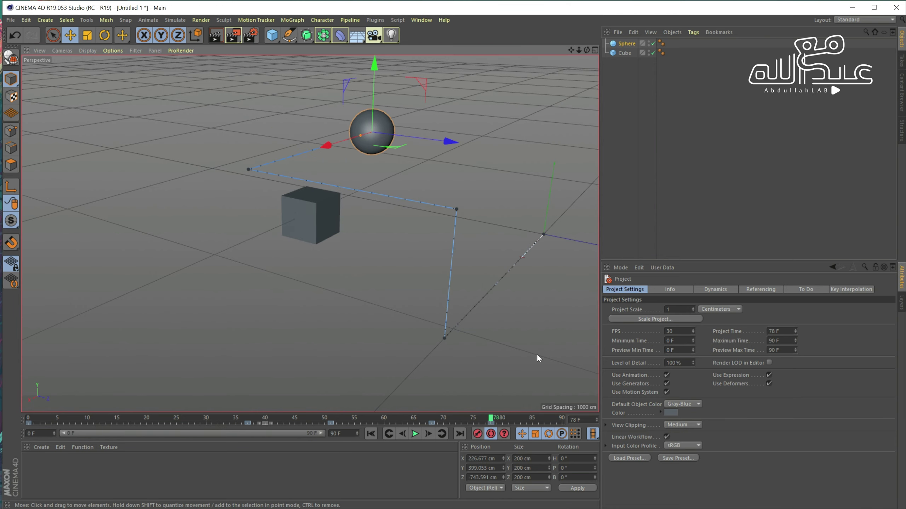
pyautogui.click(543, 421)
pyautogui.moveTo(326, 145); pyautogui.dragTo(78, 198)
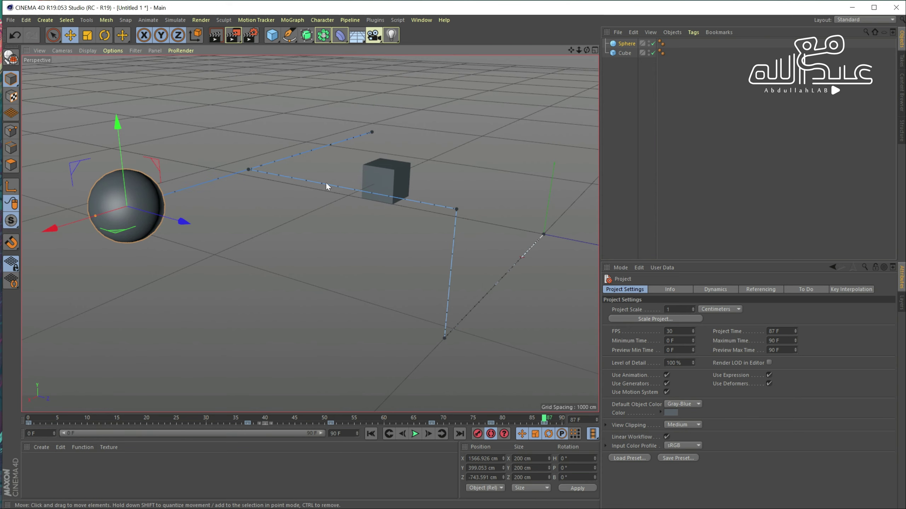
# Step: Play back the sphere and cube animation and test-render the view around frame 58
pyautogui.click(370, 433)
pyautogui.click(414, 434)
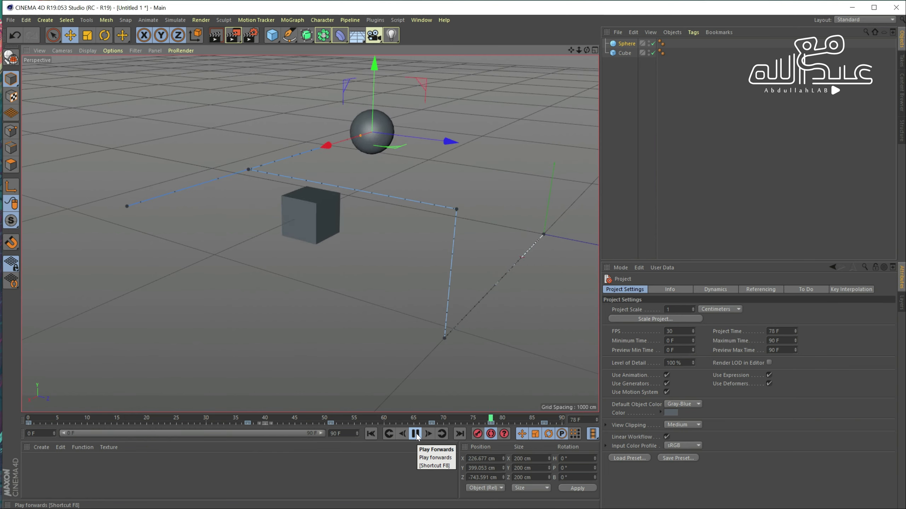
pyautogui.click(415, 433)
pyautogui.moveTo(396, 419)
pyautogui.mouseDown()
pyautogui.moveTo(143, 415)
pyautogui.moveTo(402, 419)
pyautogui.mouseUp()
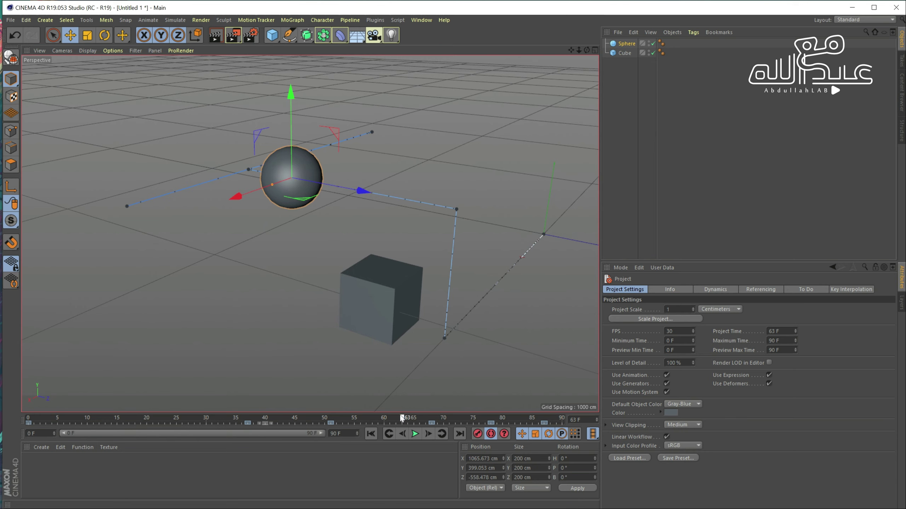
pyautogui.click(218, 37)
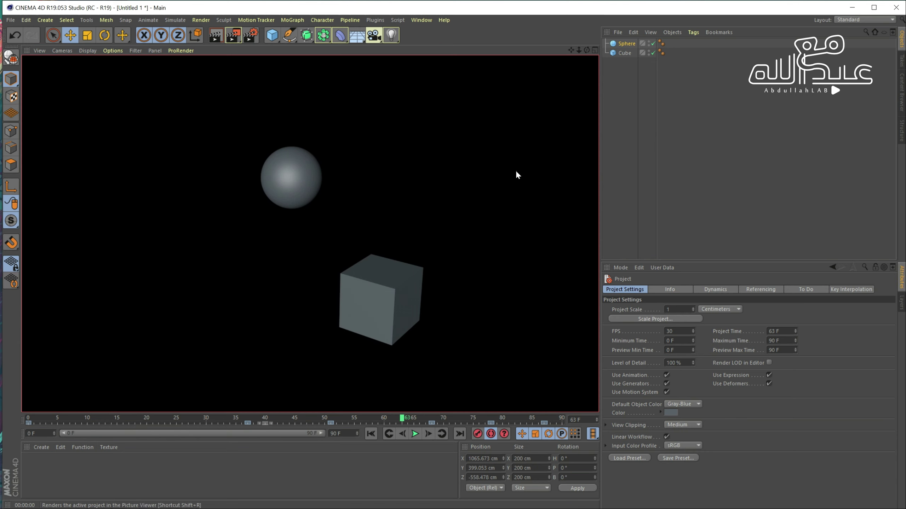
pyautogui.moveTo(392, 416)
pyautogui.mouseDown()
pyautogui.moveTo(33, 421)
pyautogui.moveTo(378, 417)
pyautogui.mouseUp()
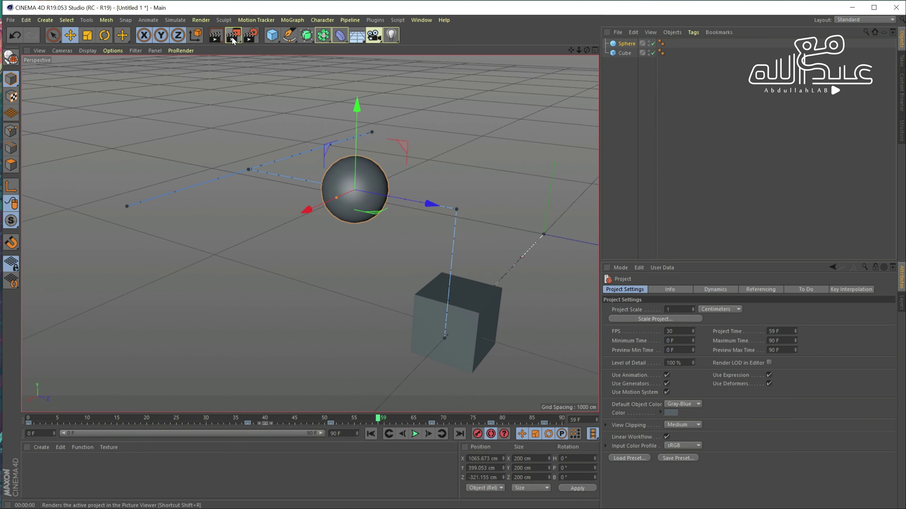
# Step: Add a 2000 cm floor and an omni light raised to Y 484.87 cm, then render to check
pyautogui.click(357, 36)
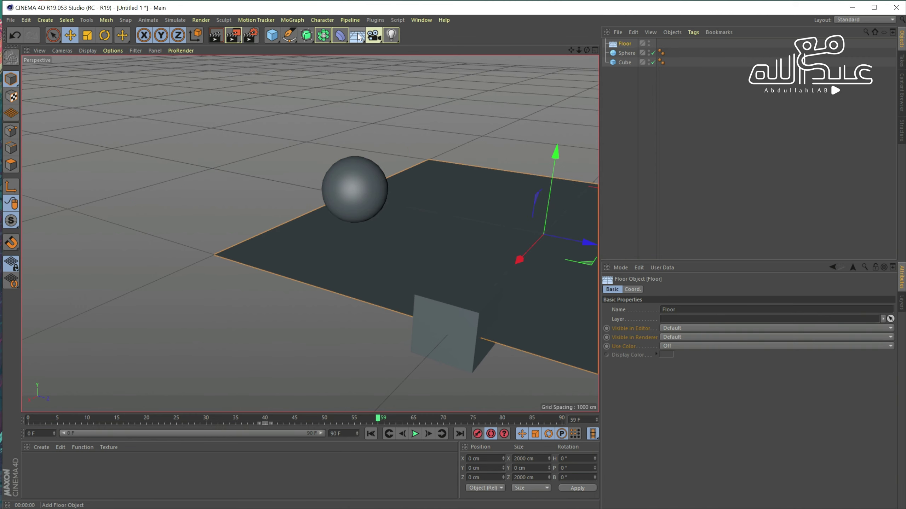
pyautogui.click(392, 35)
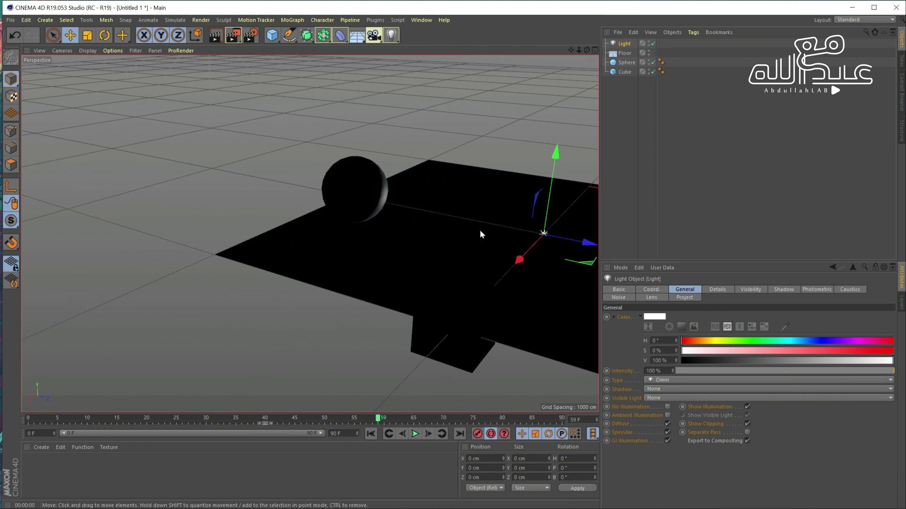
pyautogui.moveTo(546, 200)
pyautogui.mouseDown()
pyautogui.moveTo(544, 132)
pyautogui.moveTo(460, 178)
pyautogui.mouseUp()
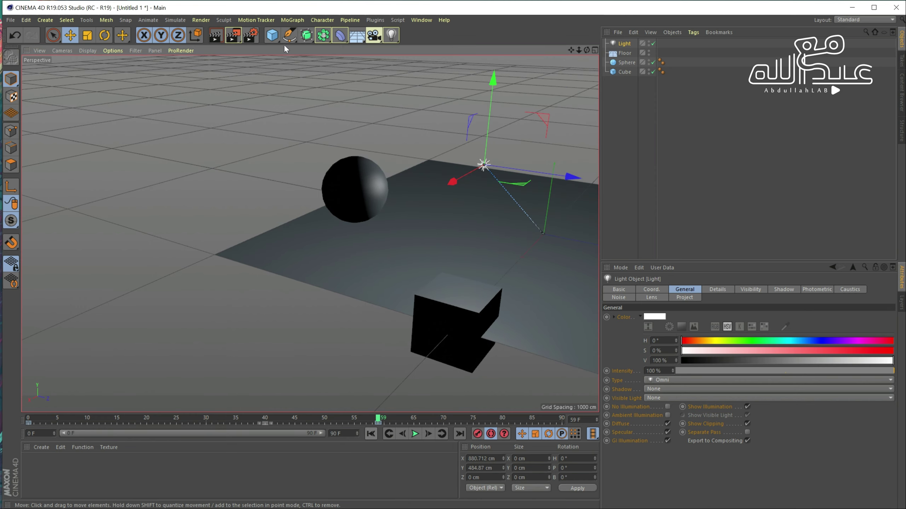
pyautogui.click(214, 36)
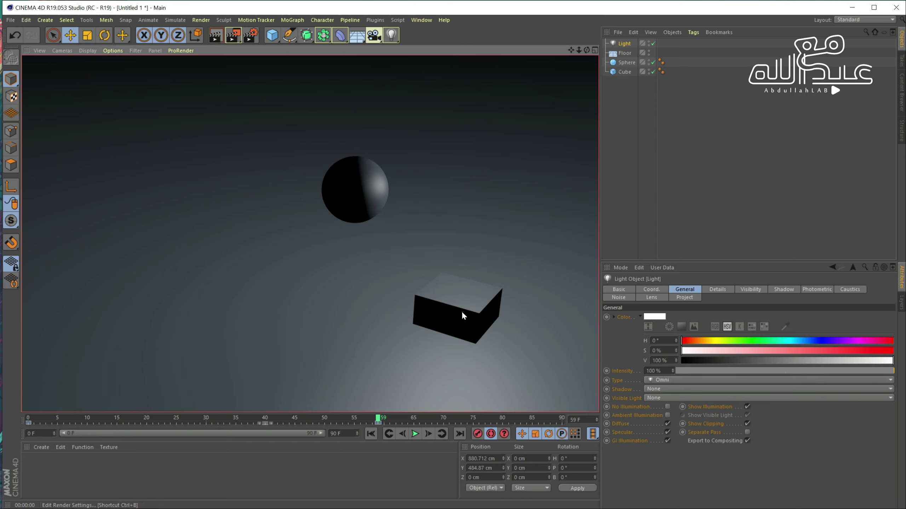
# Step: Set the light's shadow to Shadow Maps (Soft) and test-render the result
pyautogui.click(664, 388)
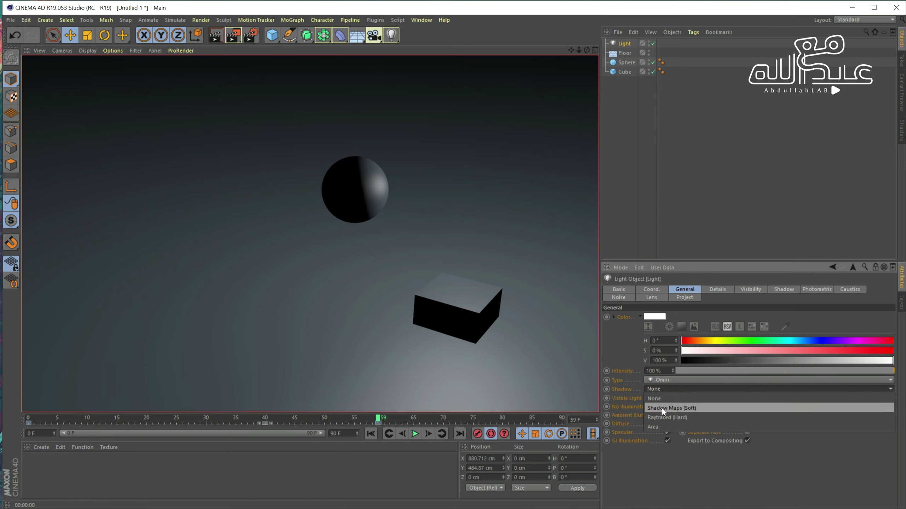
pyautogui.click(680, 408)
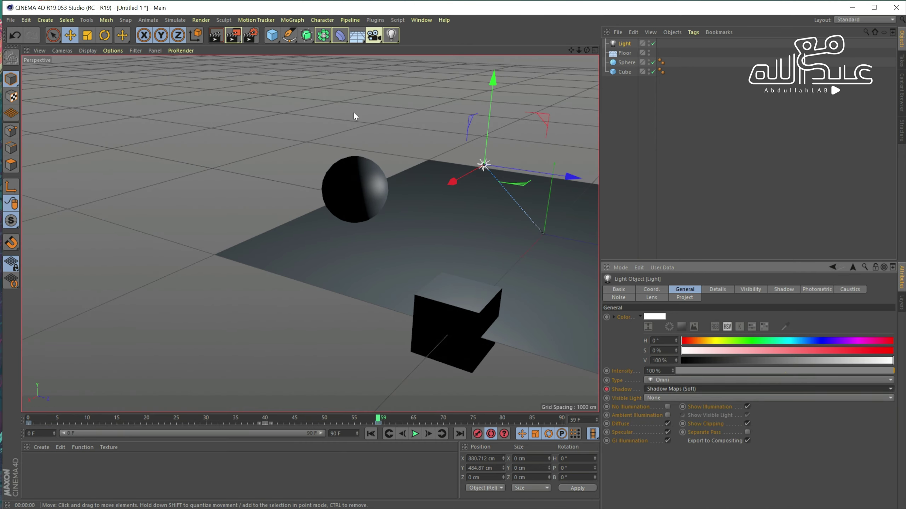
pyautogui.click(215, 36)
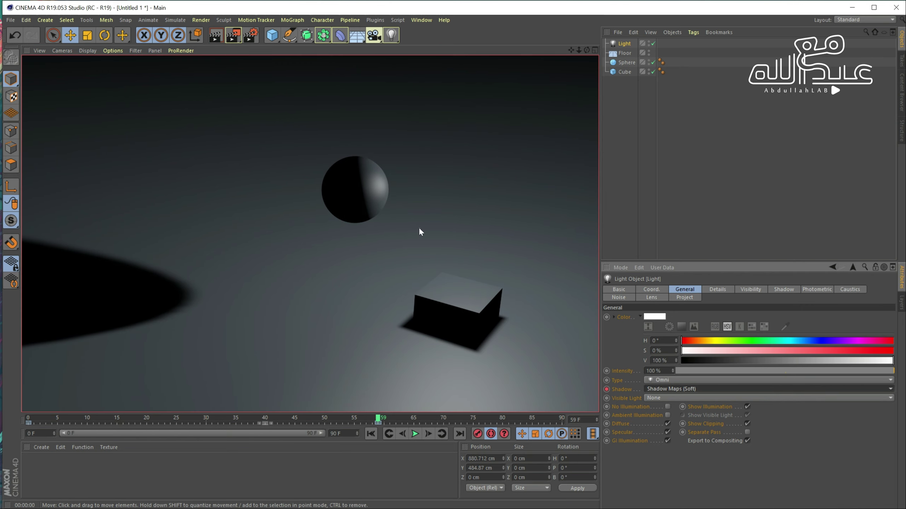
pyautogui.click(617, 42)
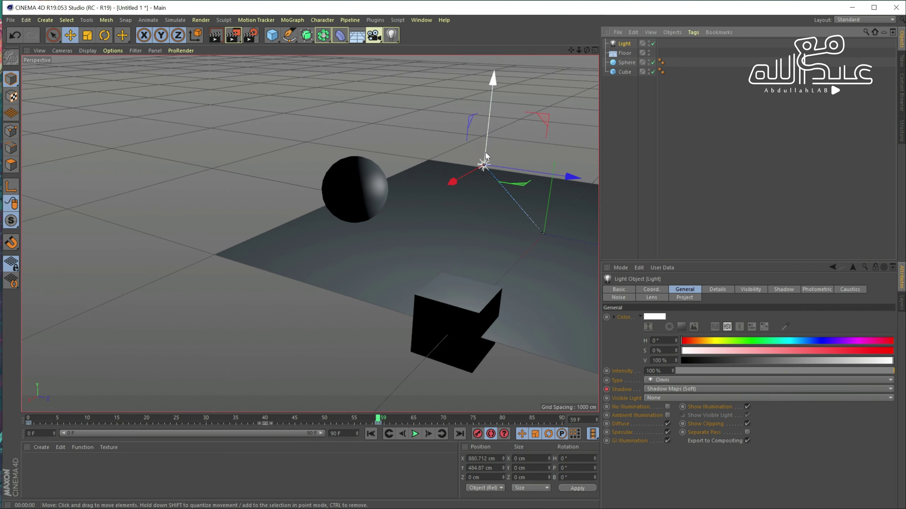
# Step: Move the light left and up to X 1514.174, Y 699.89 cm, re-rendering to check shadows
pyautogui.moveTo(471, 172); pyautogui.dragTo(285, 266)
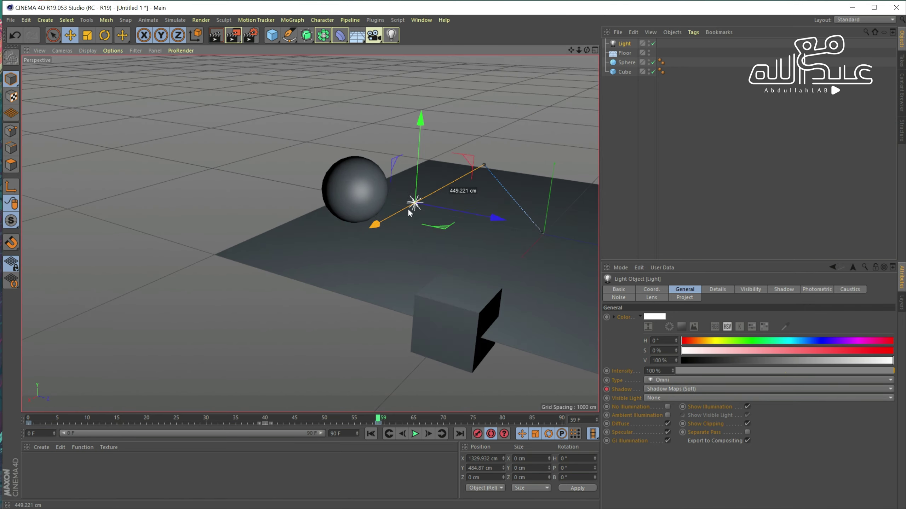
pyautogui.click(216, 36)
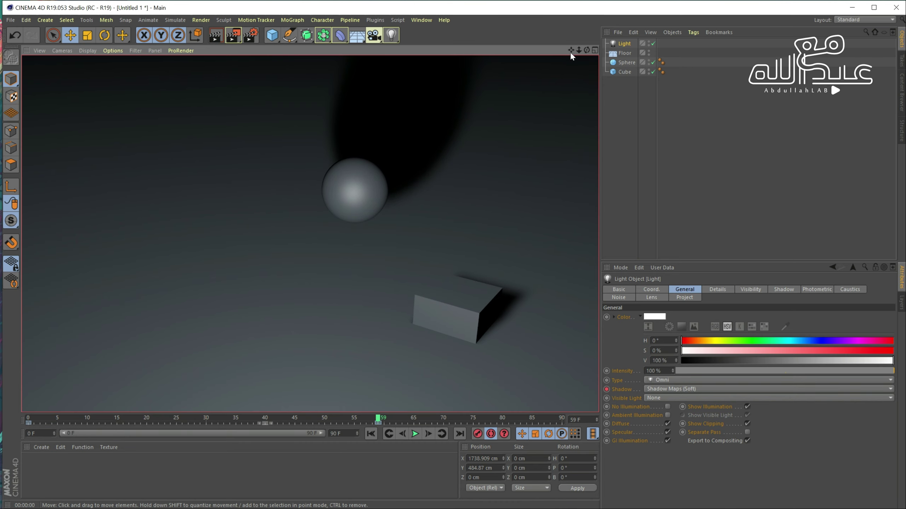
pyautogui.scroll(1, 389, 214)
pyautogui.scroll(2, 371, 222)
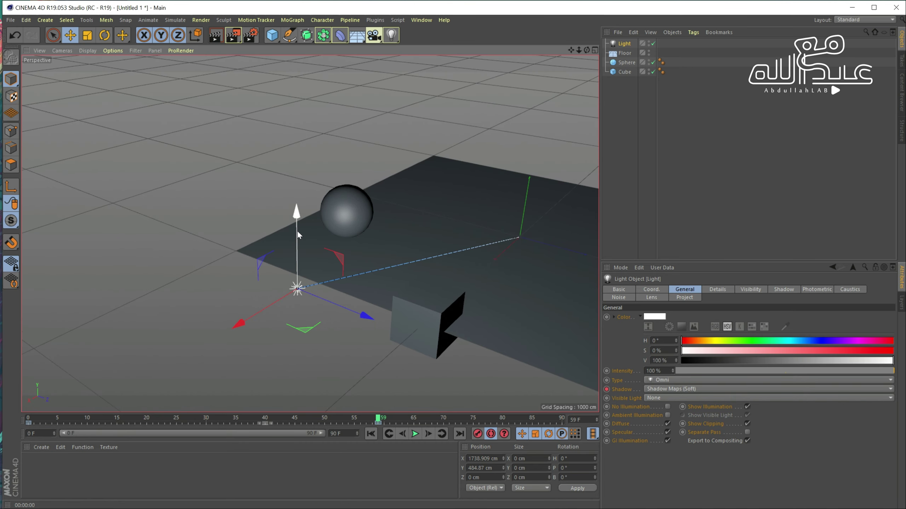
pyautogui.moveTo(298, 235); pyautogui.dragTo(296, 60)
pyautogui.click(215, 36)
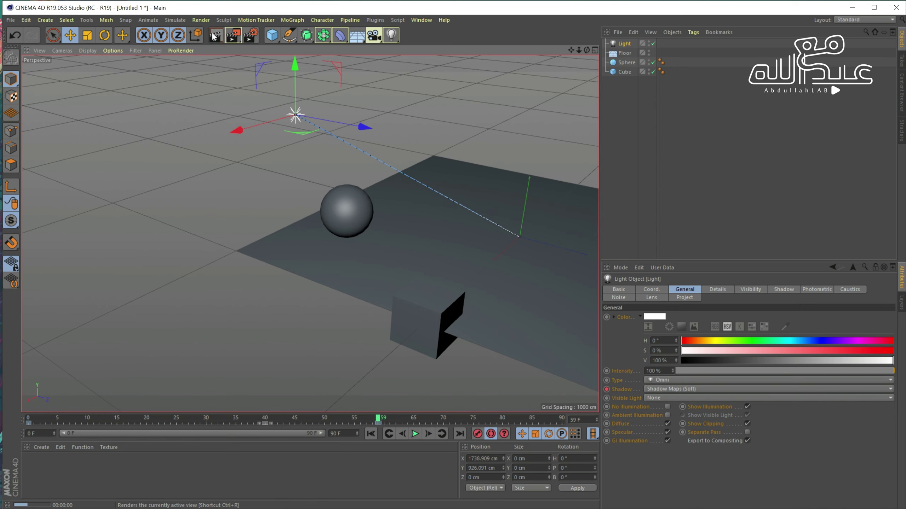
pyautogui.moveTo(352, 419)
pyautogui.mouseDown()
pyautogui.moveTo(82, 415)
pyautogui.moveTo(265, 415)
pyautogui.mouseUp()
pyautogui.moveTo(571, 50); pyautogui.dragTo(465, 180)
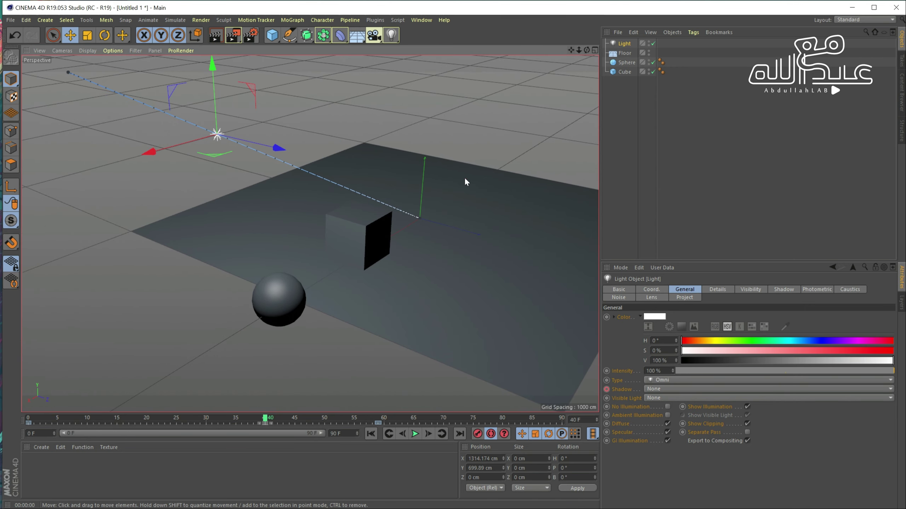
pyautogui.moveTo(574, 47); pyautogui.dragTo(571, 62)
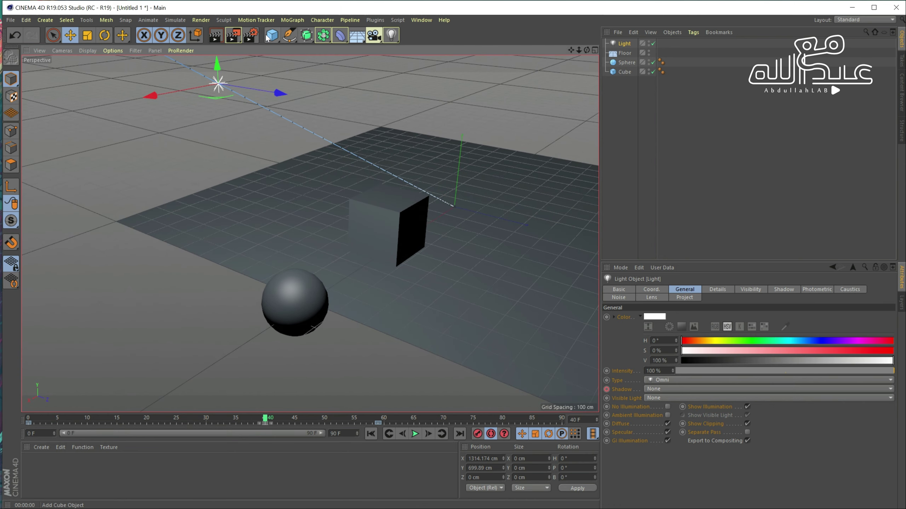
# Step: Make a Full Render MP4 preview of all frames at image size 320
pyautogui.click(233, 35)
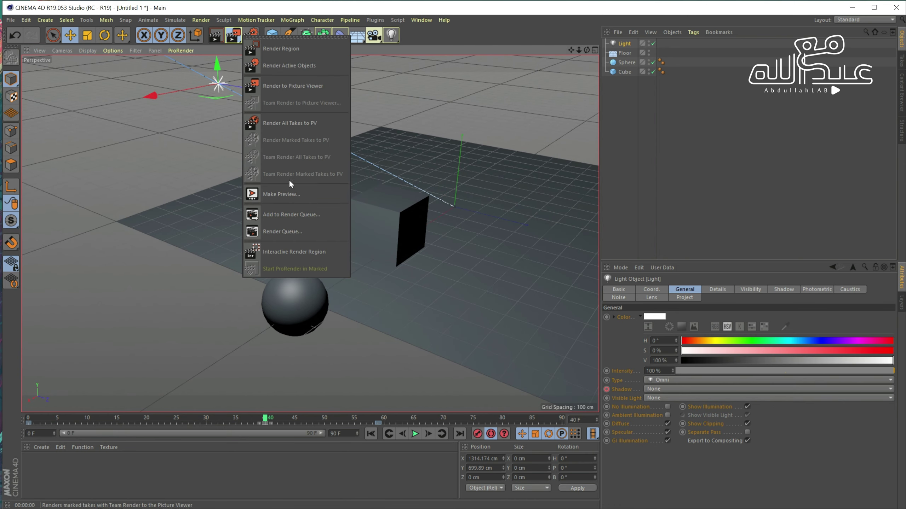
pyautogui.click(291, 195)
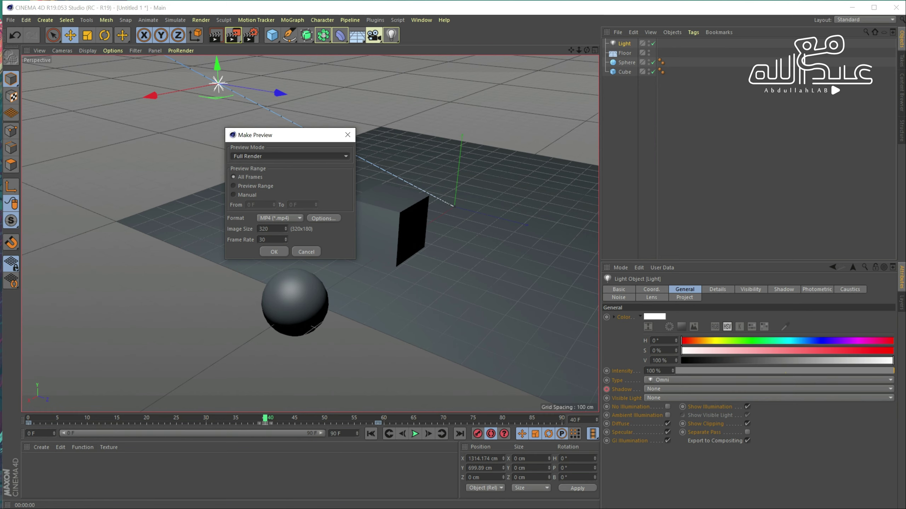
pyautogui.doubleClick(271, 229)
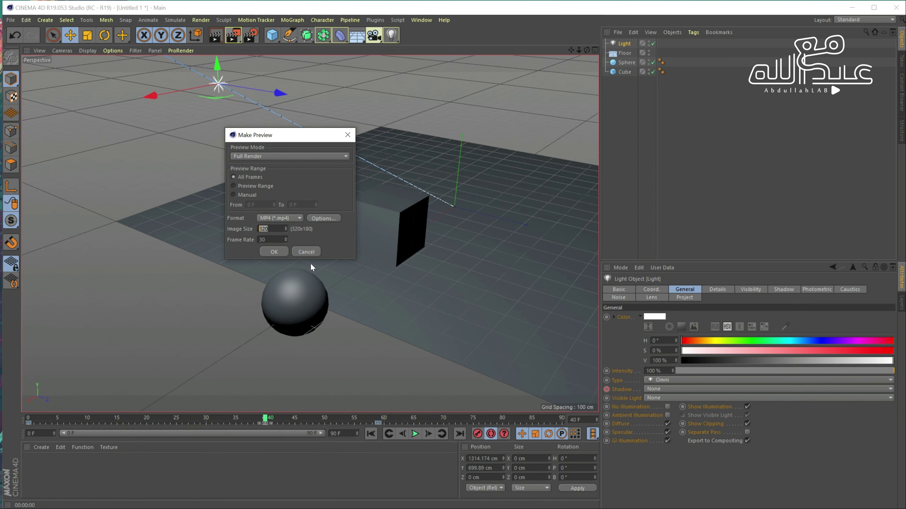
pyautogui.click(273, 252)
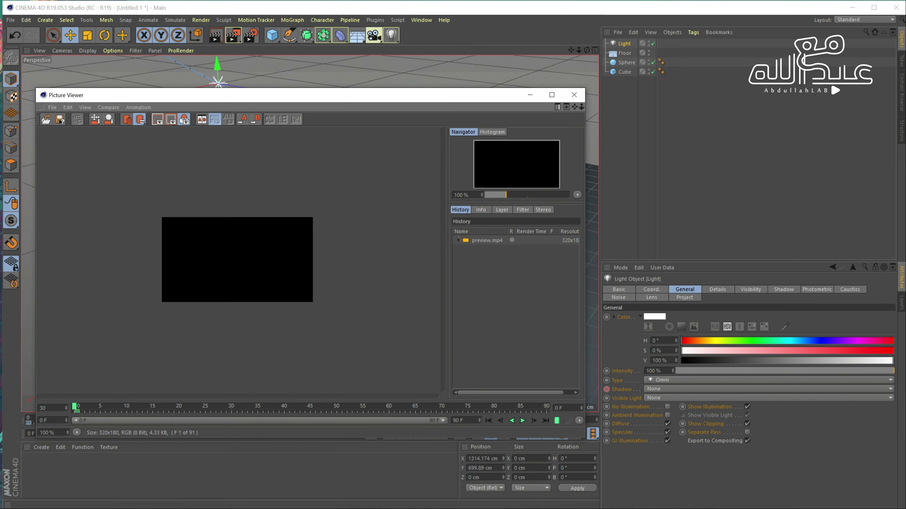
# Step: Zoom in on preview.mp4 in Picture Viewer, play it back, then close the window
pyautogui.scroll(2, 271, 291)
pyautogui.scroll(2, 295, 295)
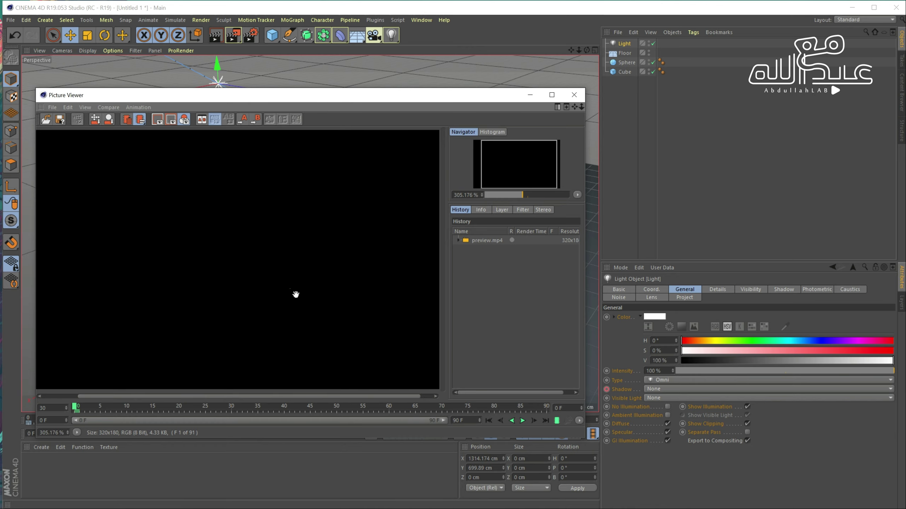
pyautogui.click(523, 421)
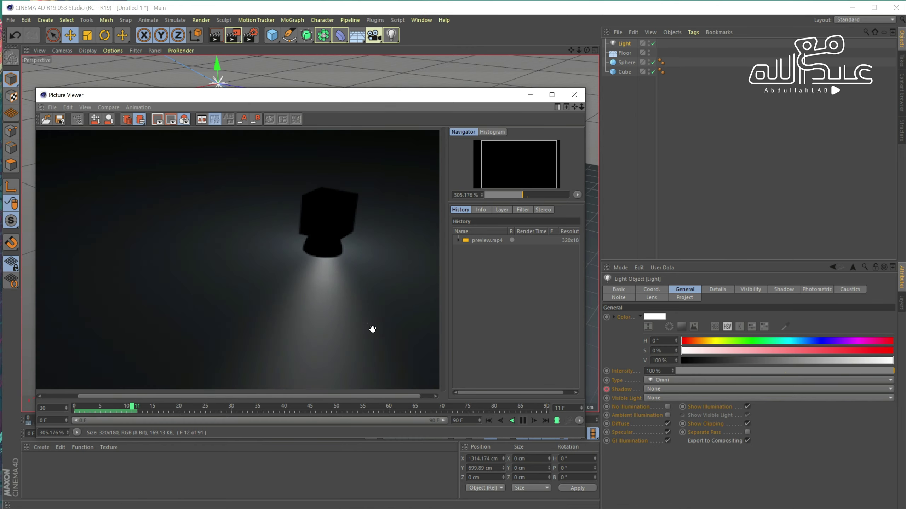
pyautogui.scroll(-1, 372, 329)
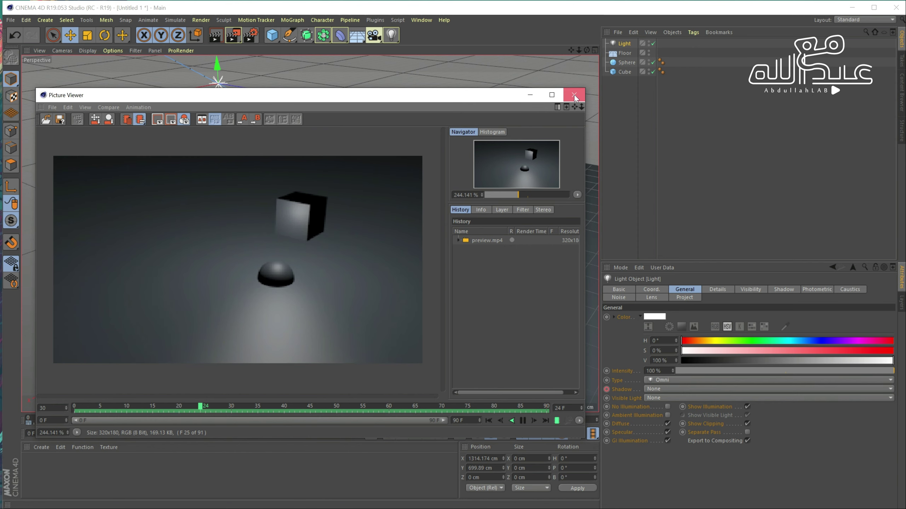
pyautogui.click(574, 95)
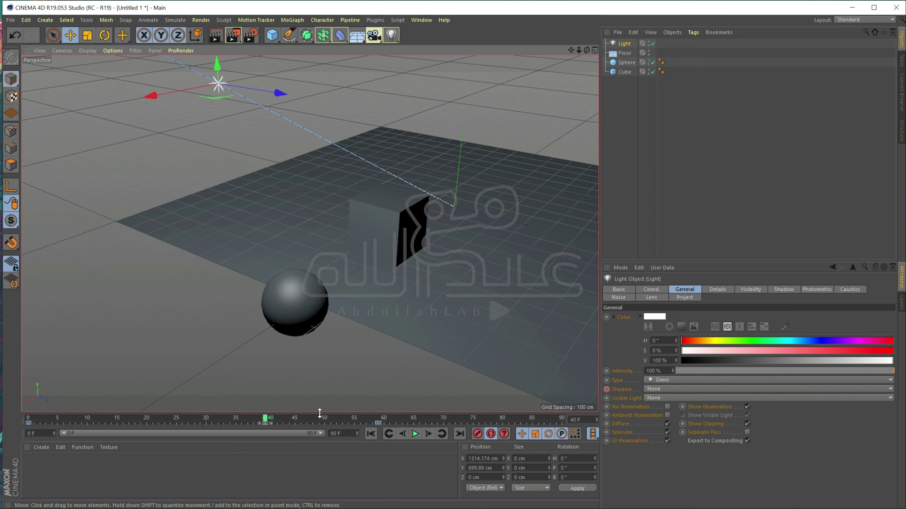